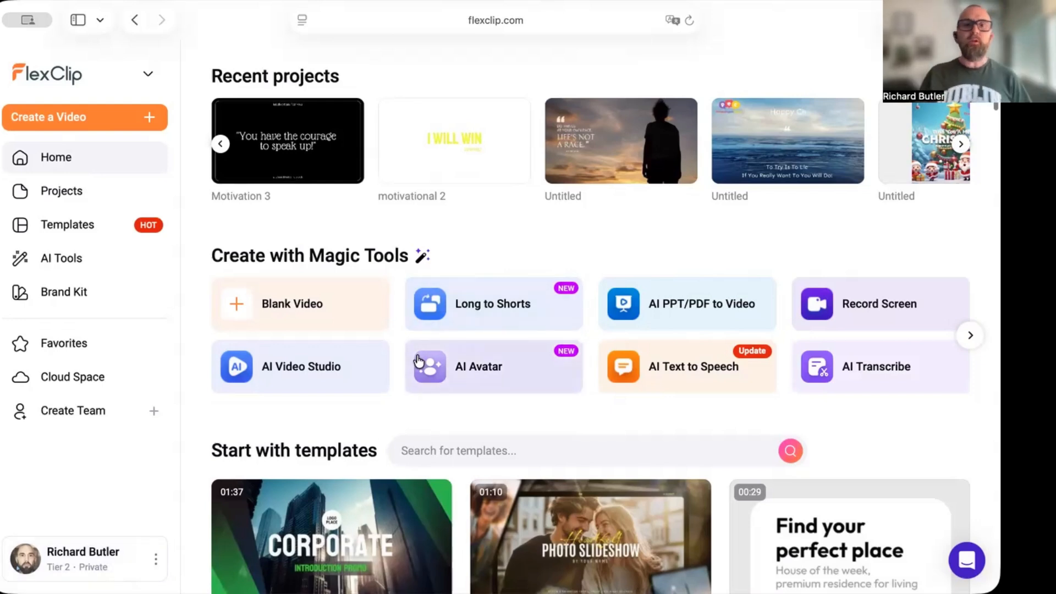
# Find the project "review of vocallab" among the recent projects and open it for editing
pyautogui.click(220, 143)
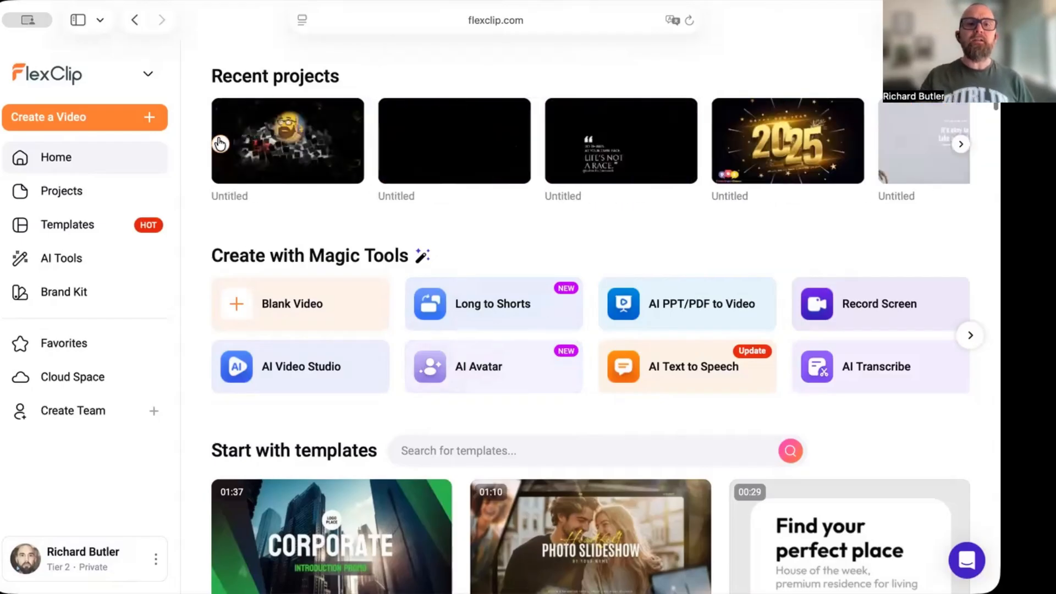
pyautogui.click(220, 143)
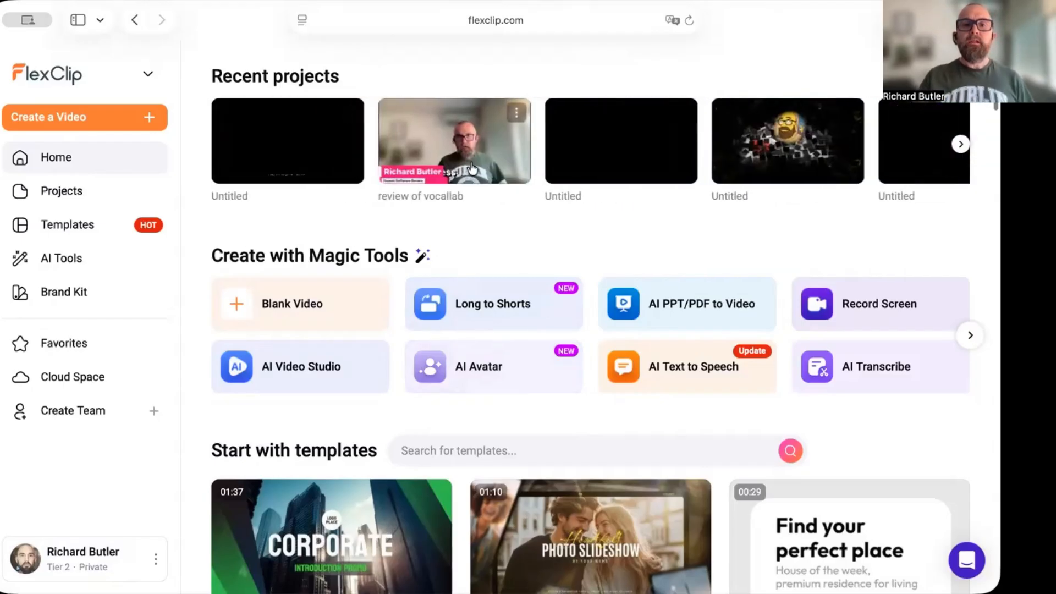
pyautogui.click(450, 134)
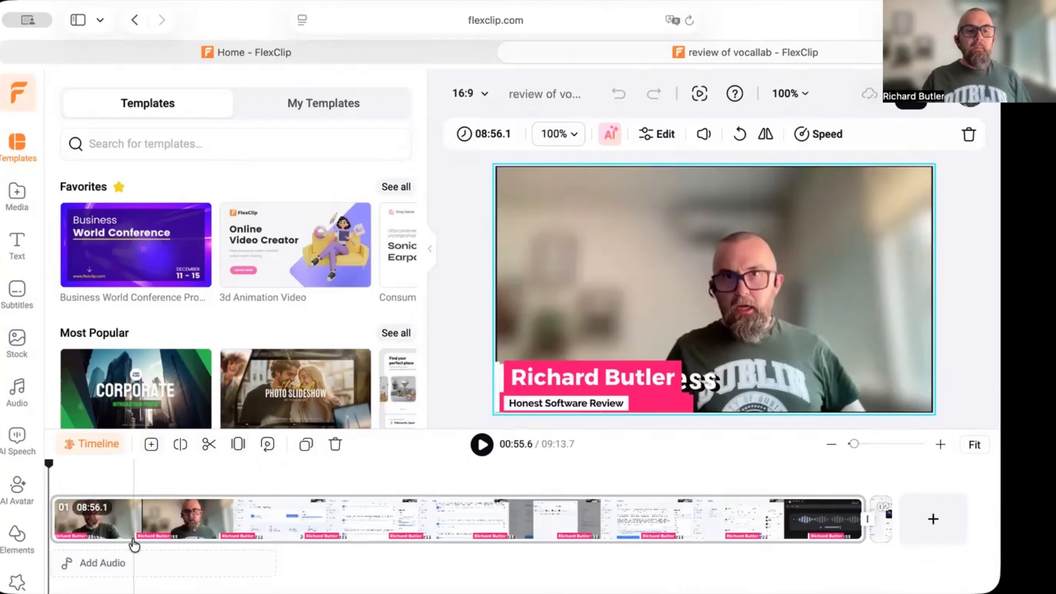
# View the layered timeline of Scene 1 and return to the scene overview
pyautogui.click(91, 445)
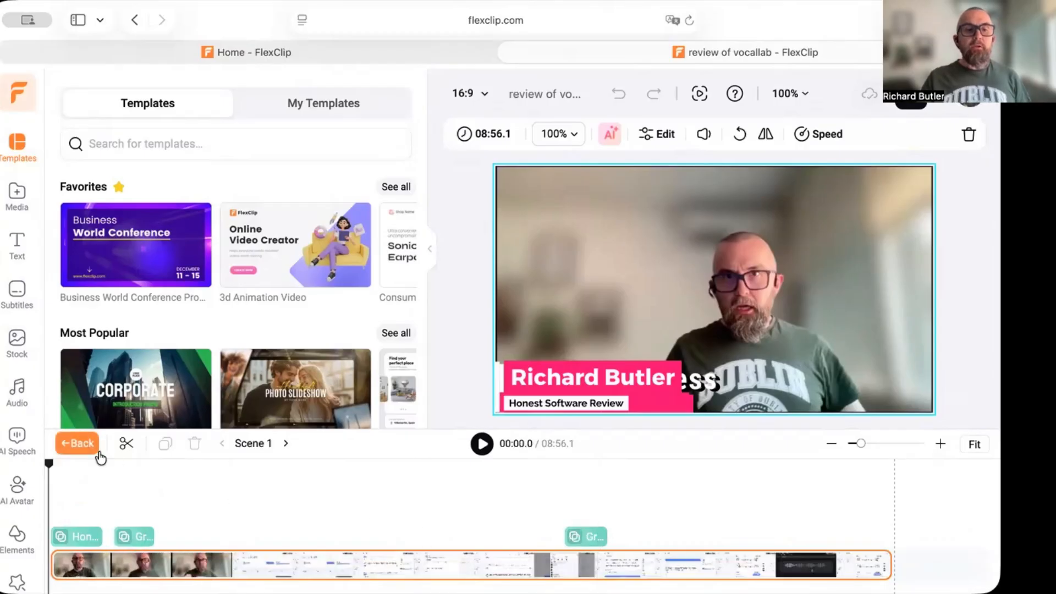
pyautogui.click(79, 446)
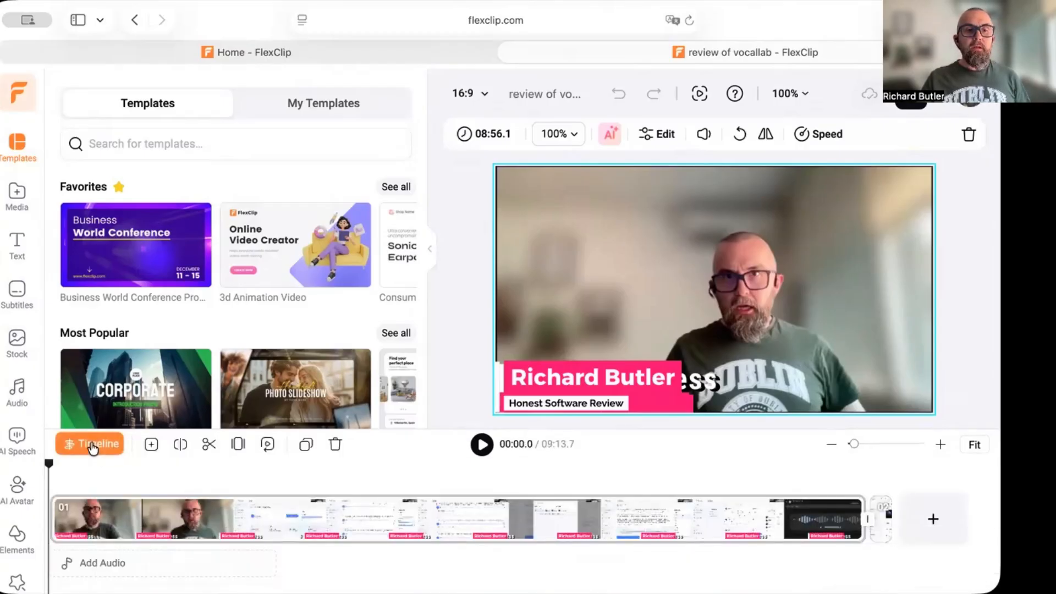
pyautogui.click(89, 443)
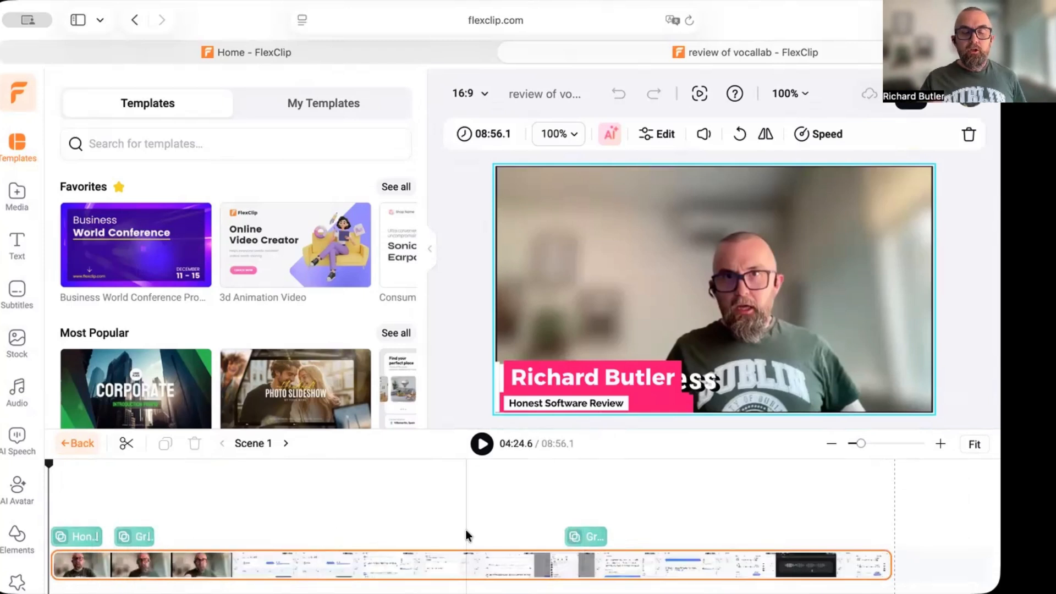
pyautogui.click(78, 443)
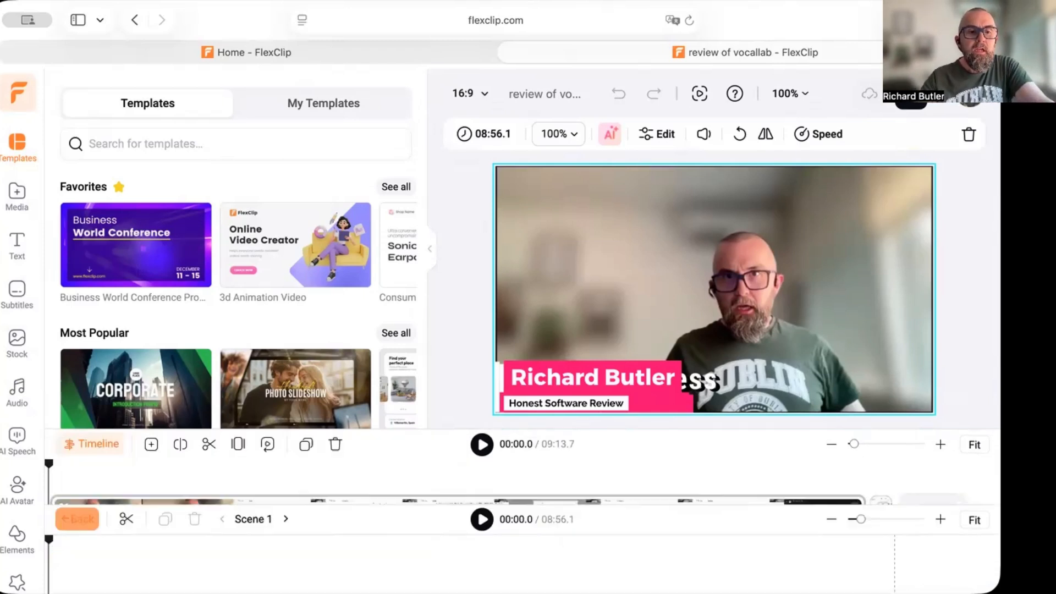
# Detach the audio from the first scene's video clip
pyautogui.click(196, 523)
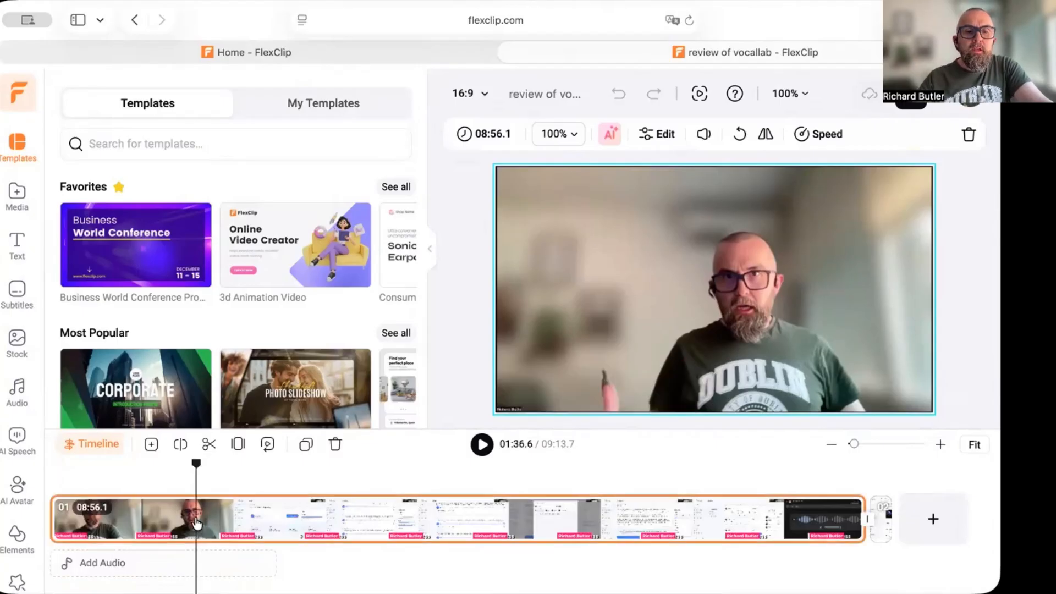
pyautogui.rightClick(196, 523)
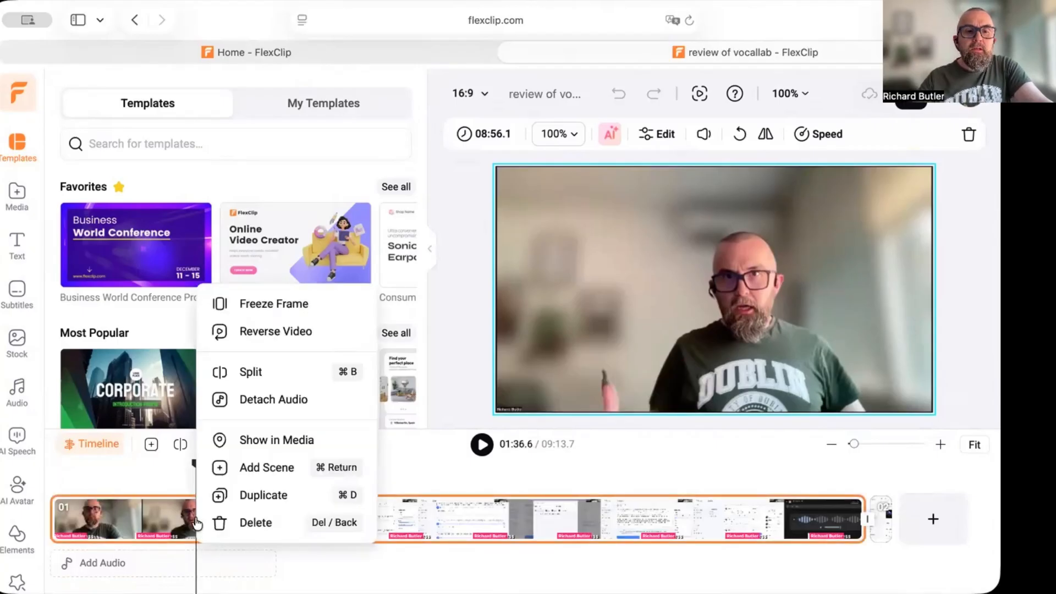
pyautogui.click(267, 401)
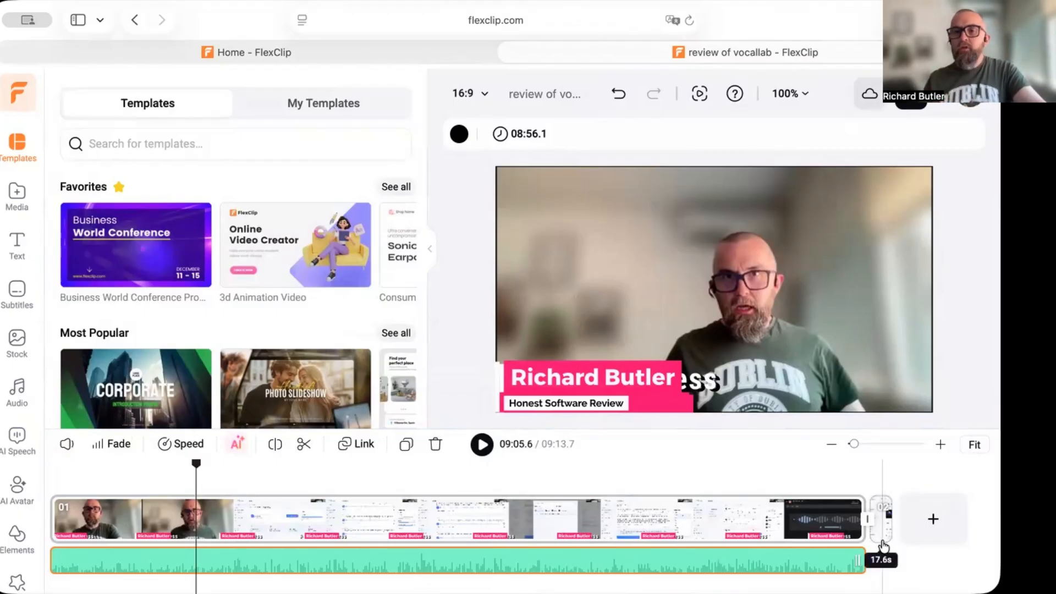
# Split the first scene's video and its detached audio track at 02:53.6
pyautogui.click(940, 445)
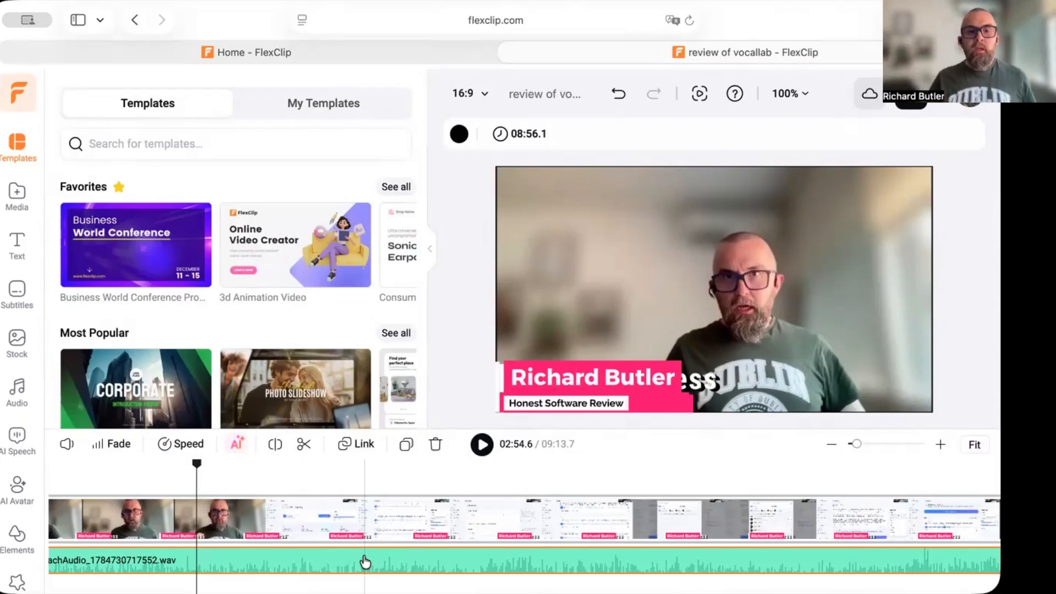
pyautogui.click(365, 562)
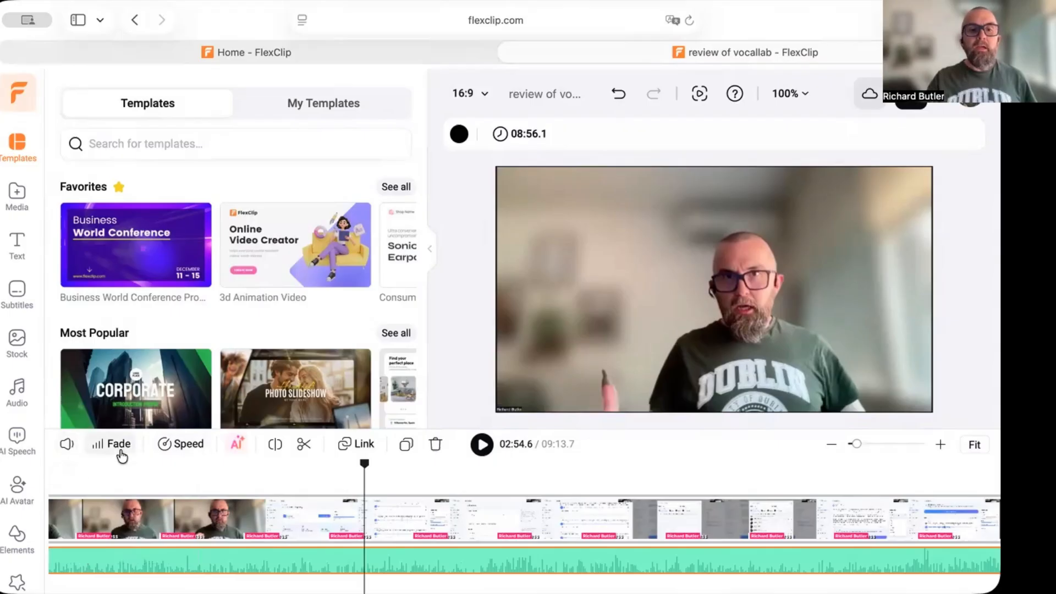
pyautogui.click(364, 530)
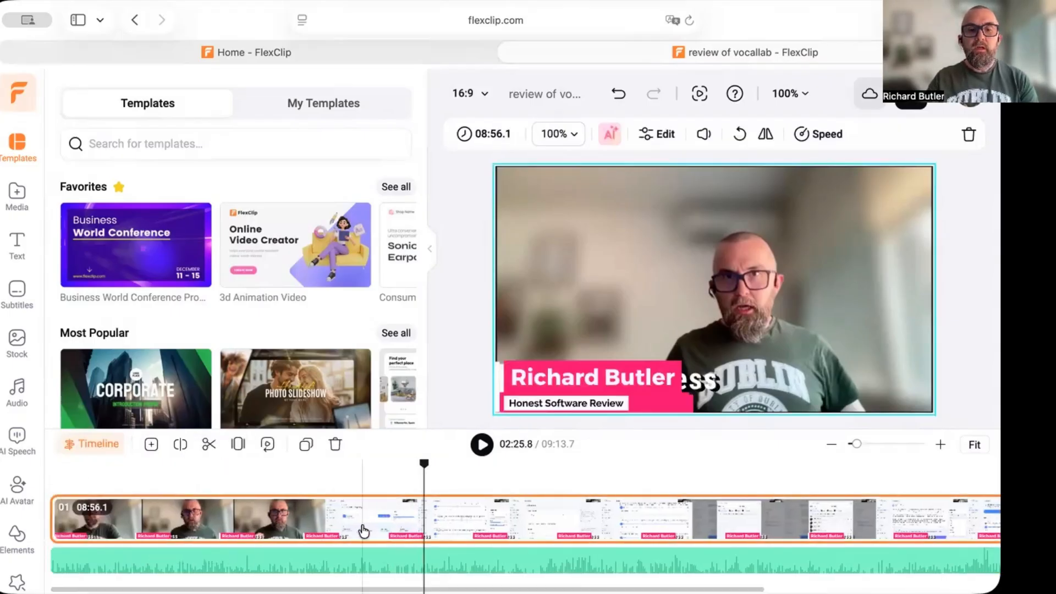
pyautogui.click(431, 572)
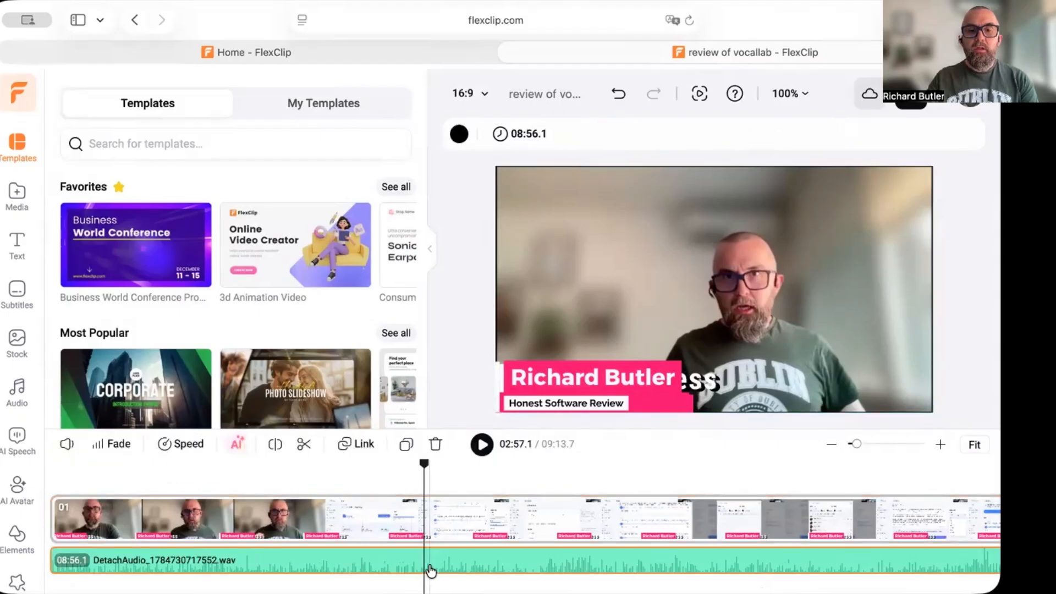
pyautogui.click(423, 530)
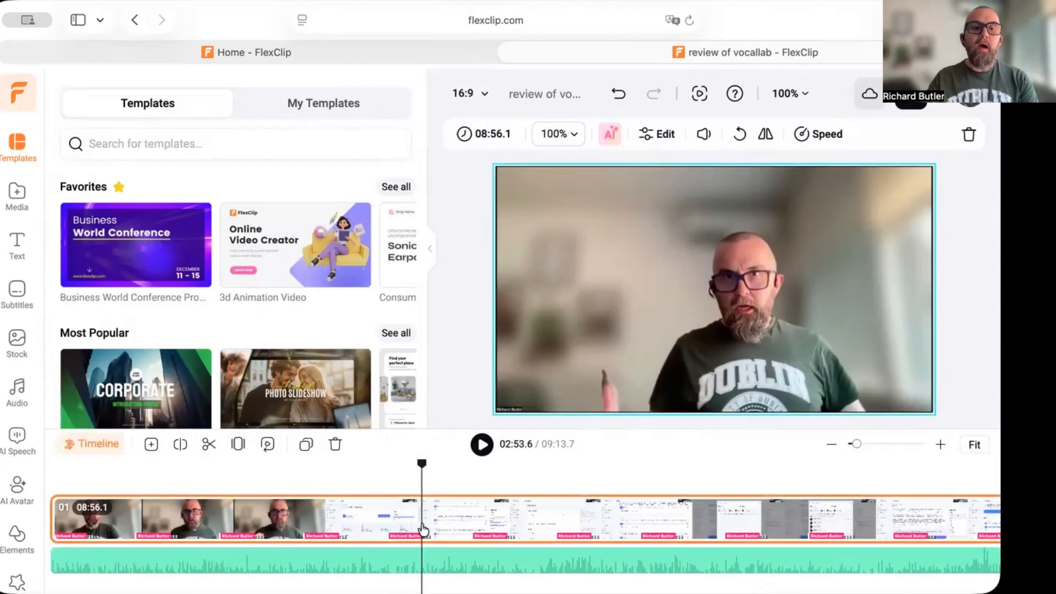
pyautogui.click(182, 443)
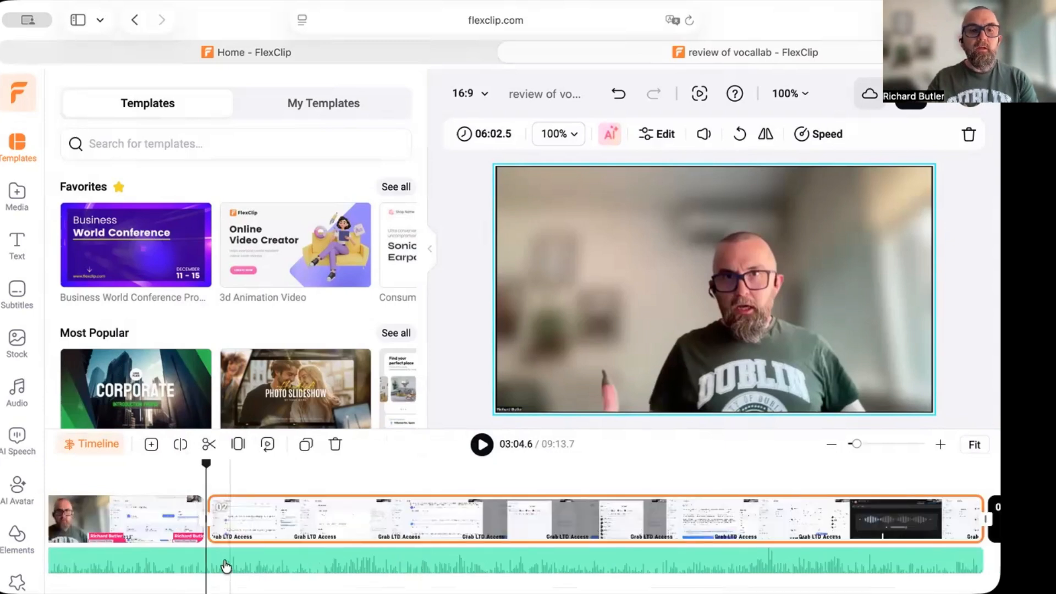
pyautogui.click(207, 561)
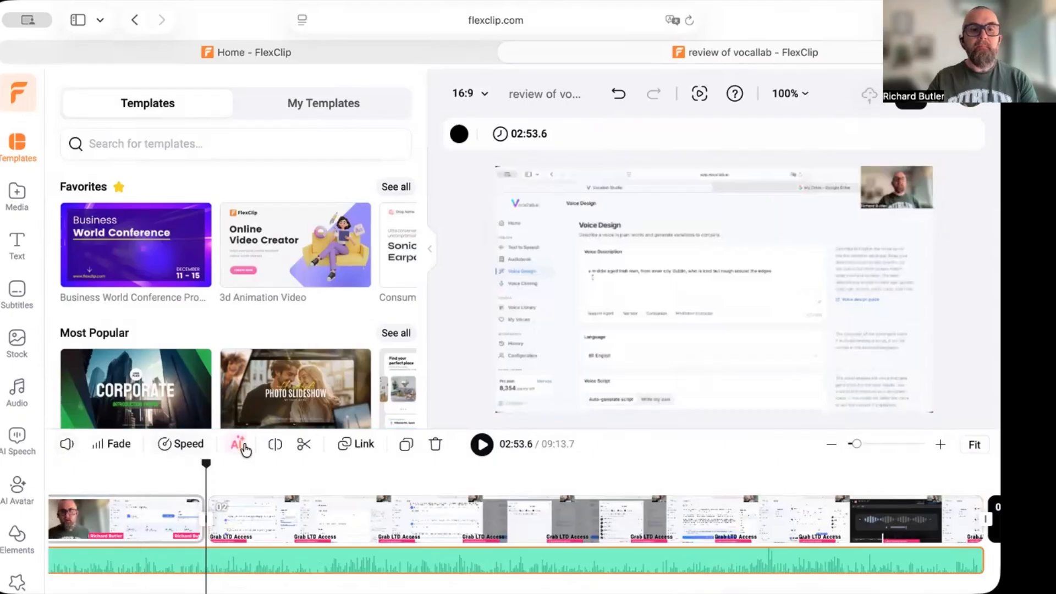
pyautogui.click(275, 444)
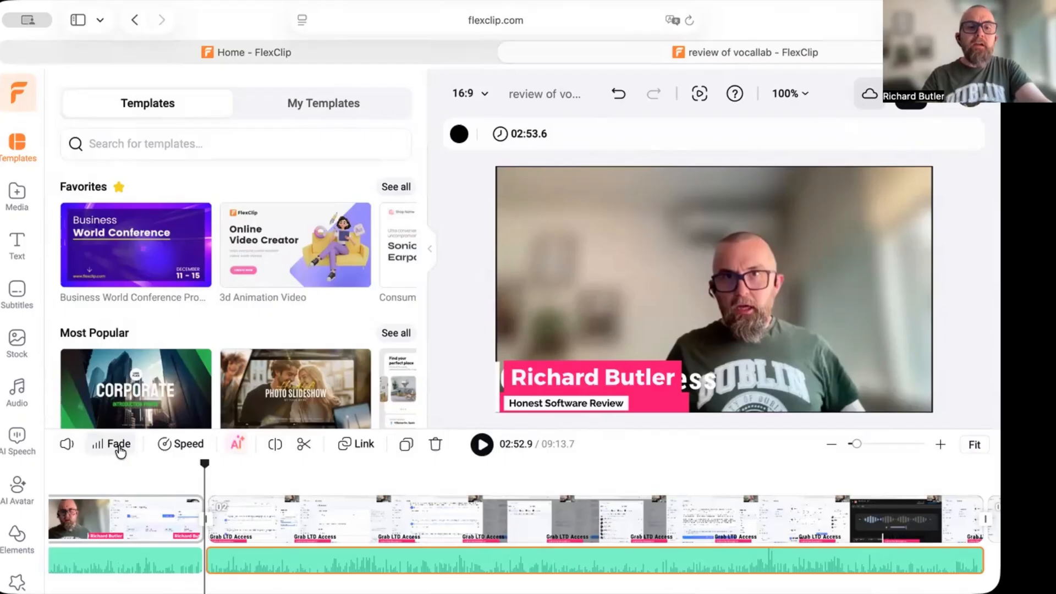
# Look through the AI options for the audio clip, the subtitle tools and the stock videos
pyautogui.click(238, 449)
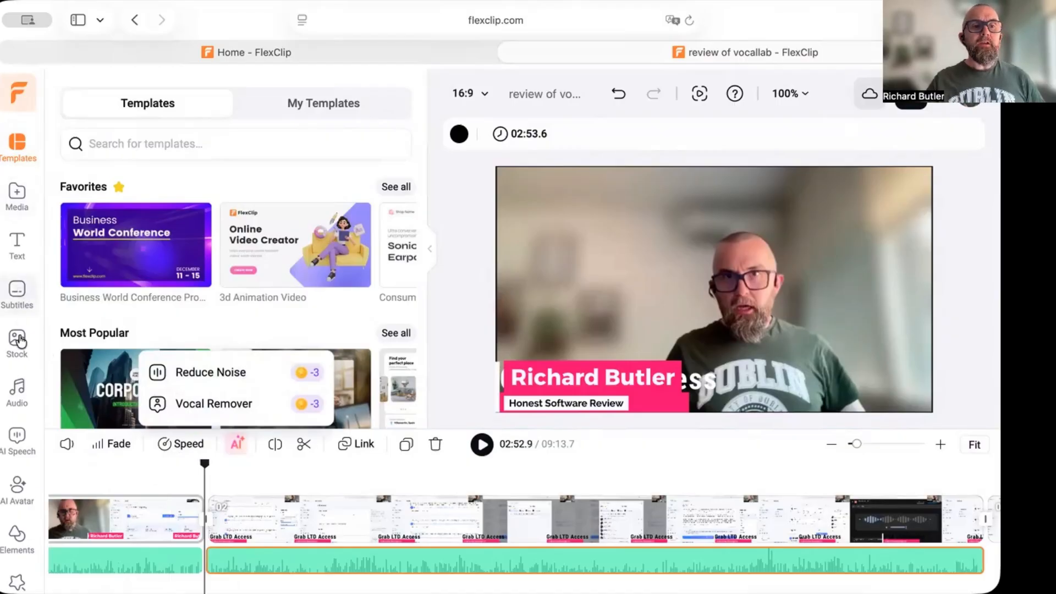
pyautogui.click(17, 291)
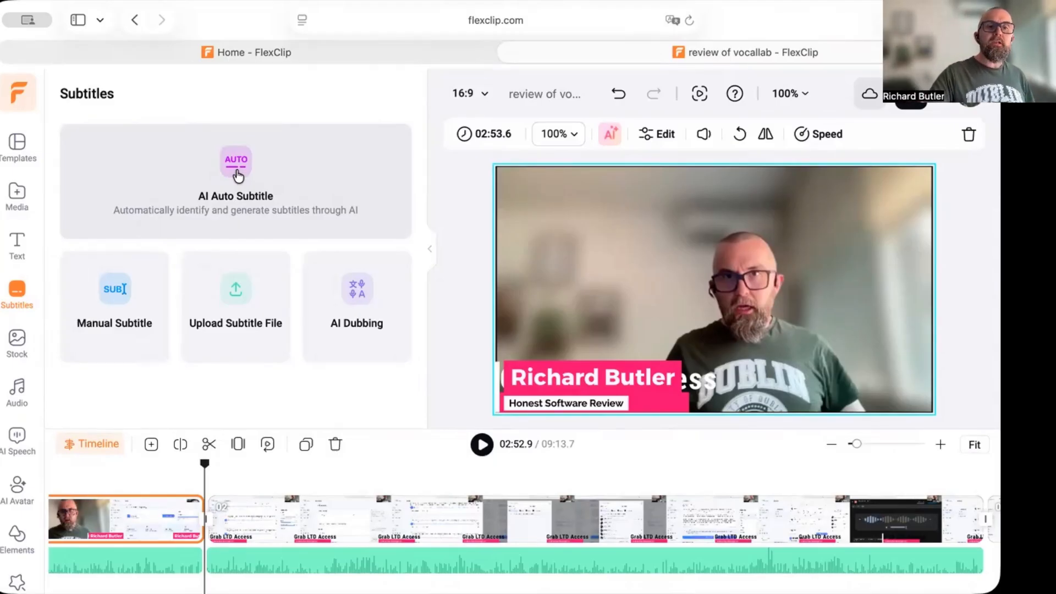
pyautogui.click(21, 342)
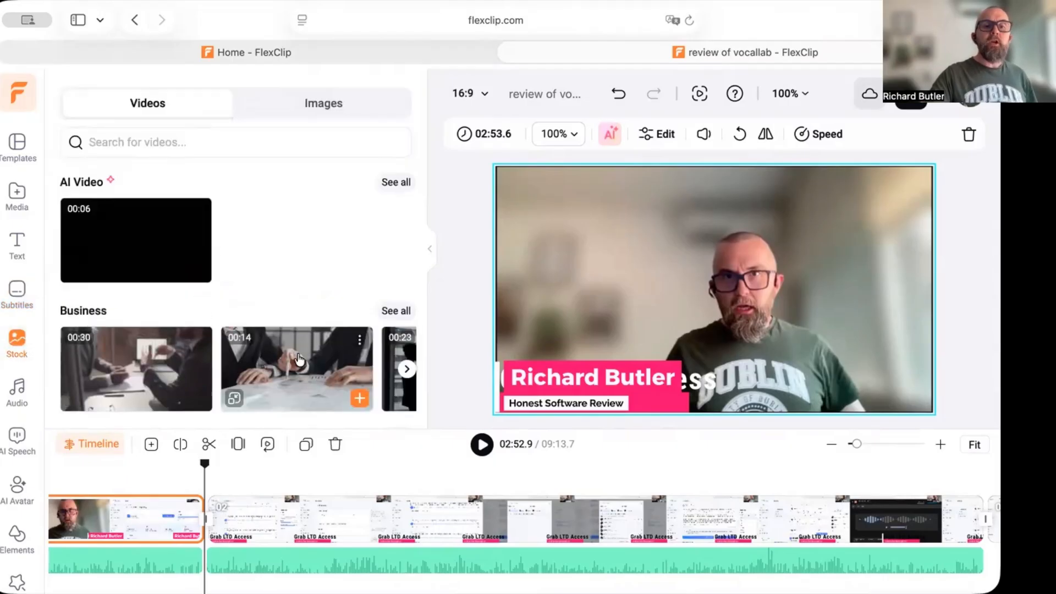
pyautogui.scroll(-1, 291, 346)
pyautogui.scroll(-4, 297, 353)
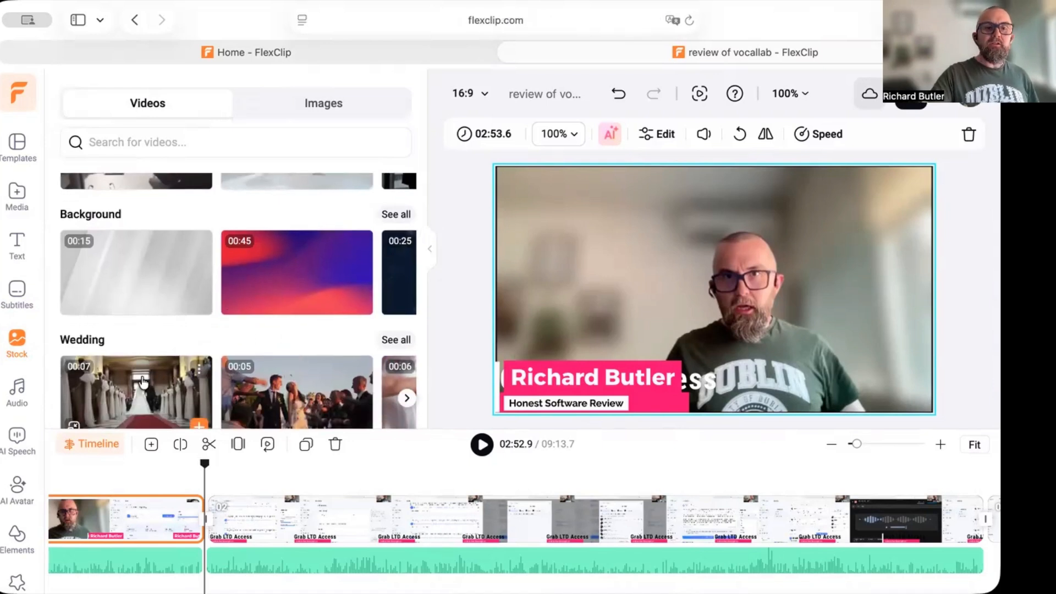
# Add the track "Funk That Feelings Instrumental" to the timeline at the playhead and open its fade settings
pyautogui.click(18, 397)
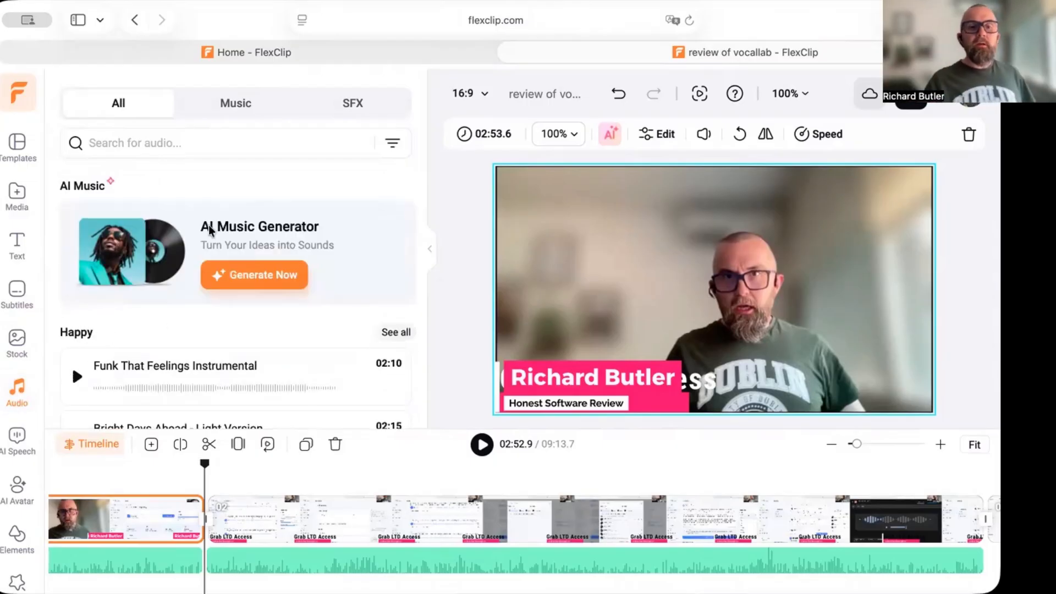
pyautogui.scroll(-2, 189, 337)
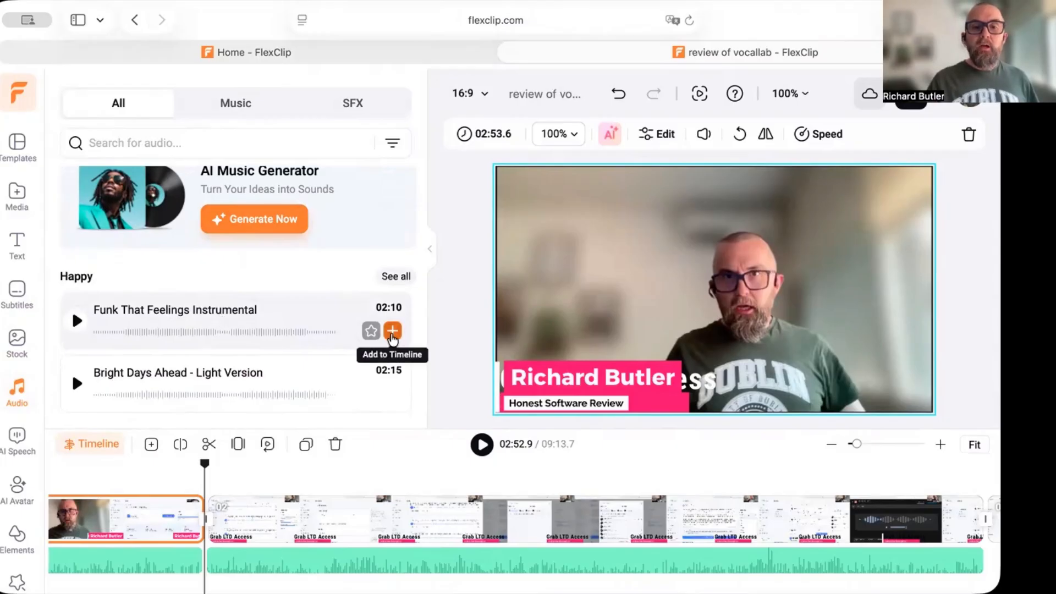
pyautogui.click(392, 330)
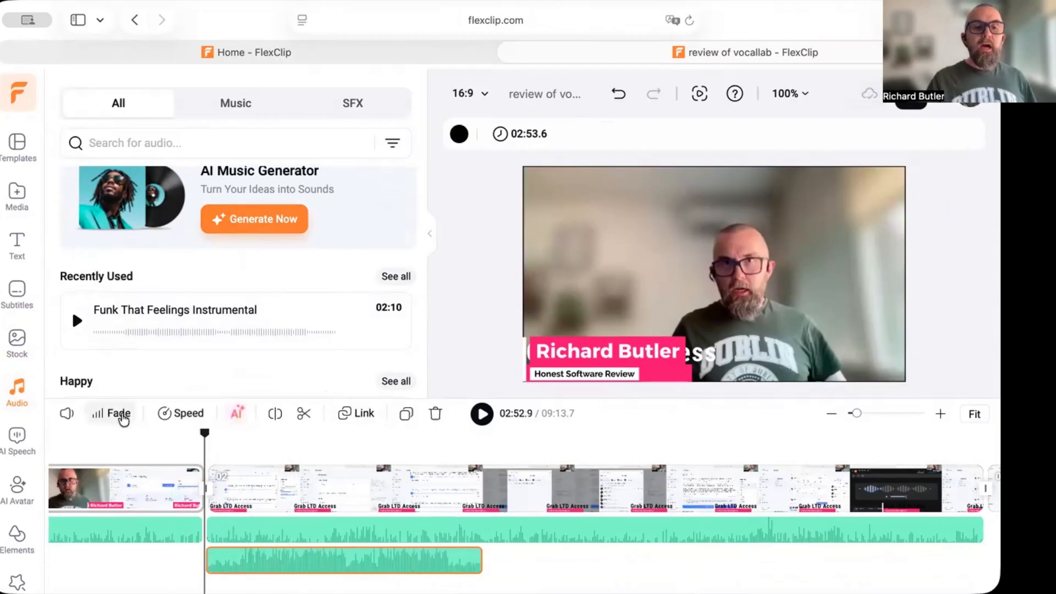
pyautogui.click(118, 413)
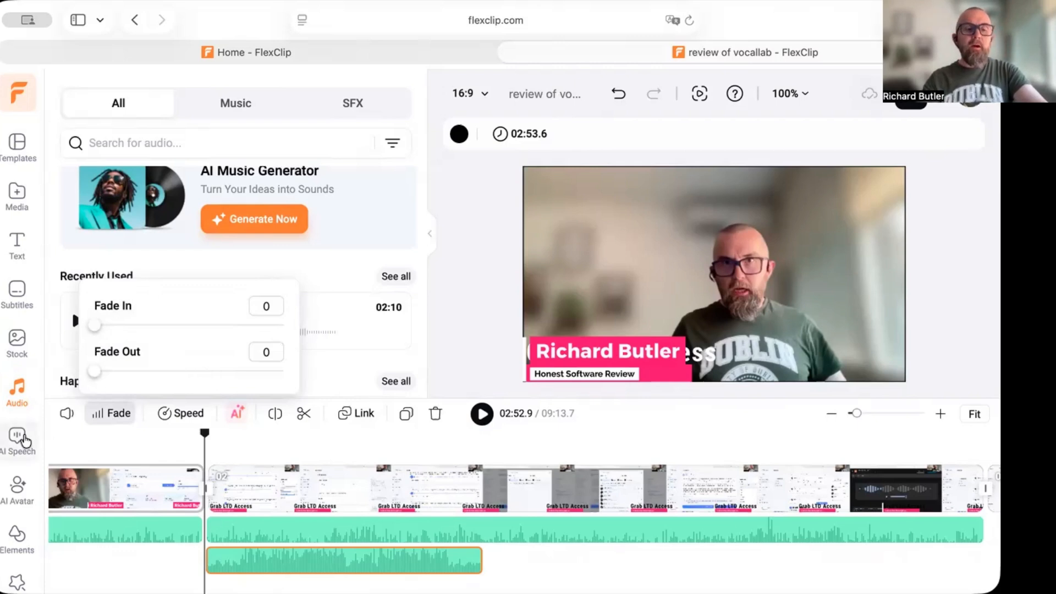
# Examine the AI text-to-speech and voice cloning options and the list of AI avatars
pyautogui.click(21, 437)
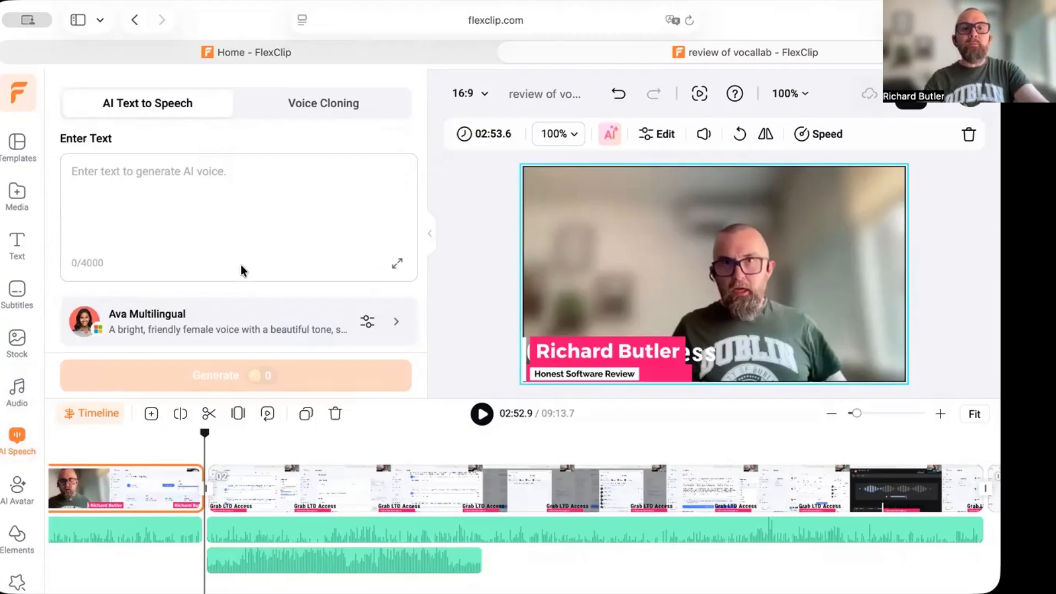
pyautogui.click(309, 104)
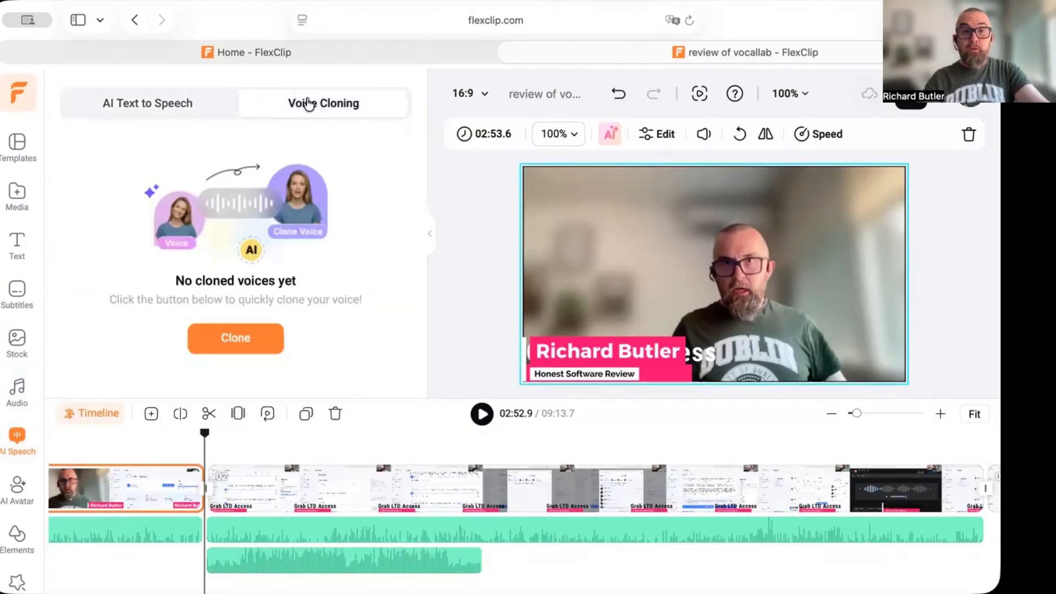
pyautogui.click(187, 103)
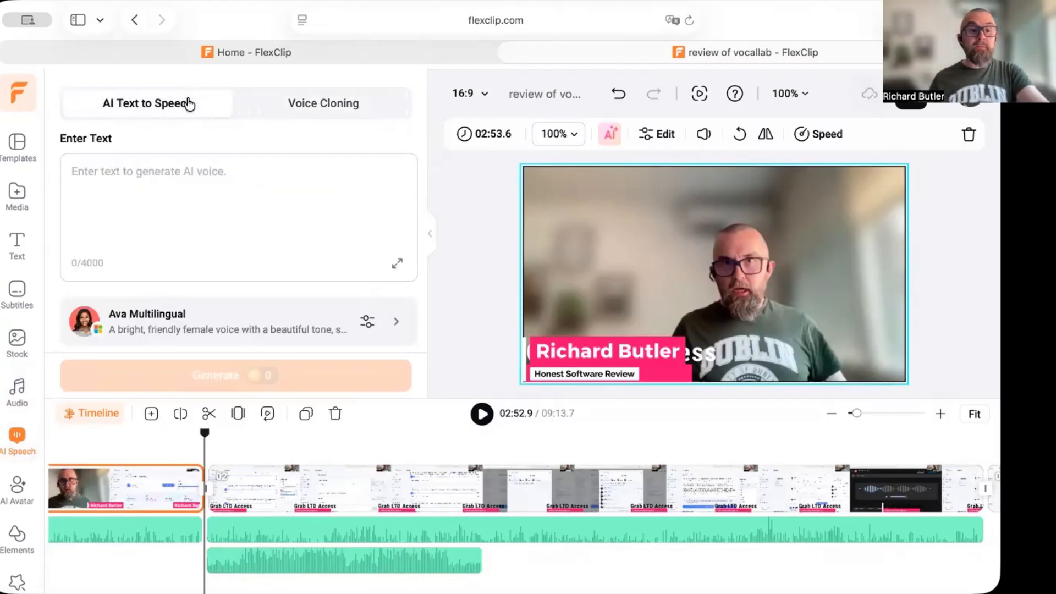
pyautogui.click(25, 495)
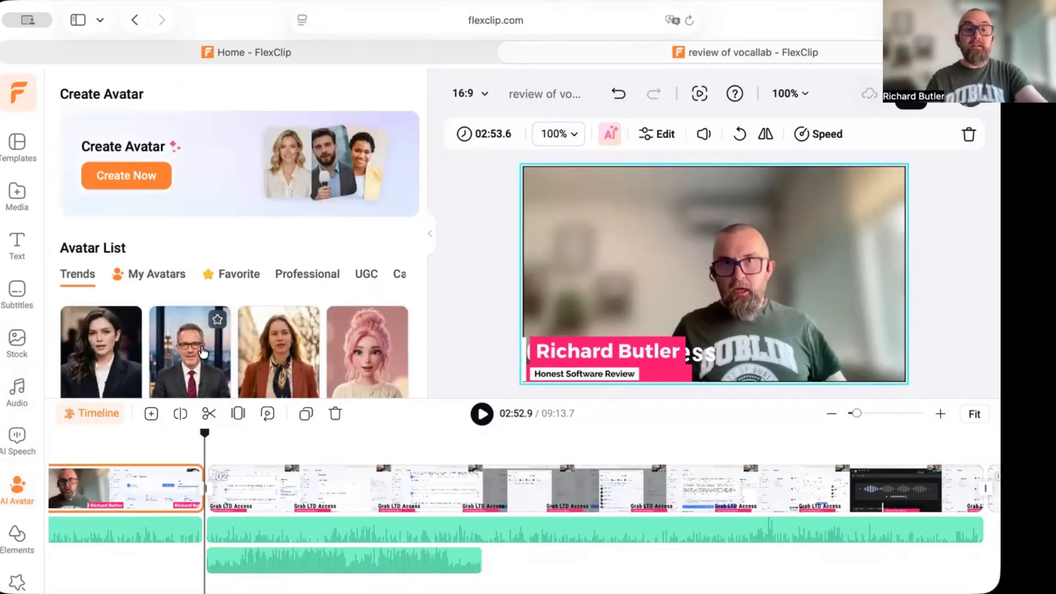
pyautogui.scroll(-1, 203, 352)
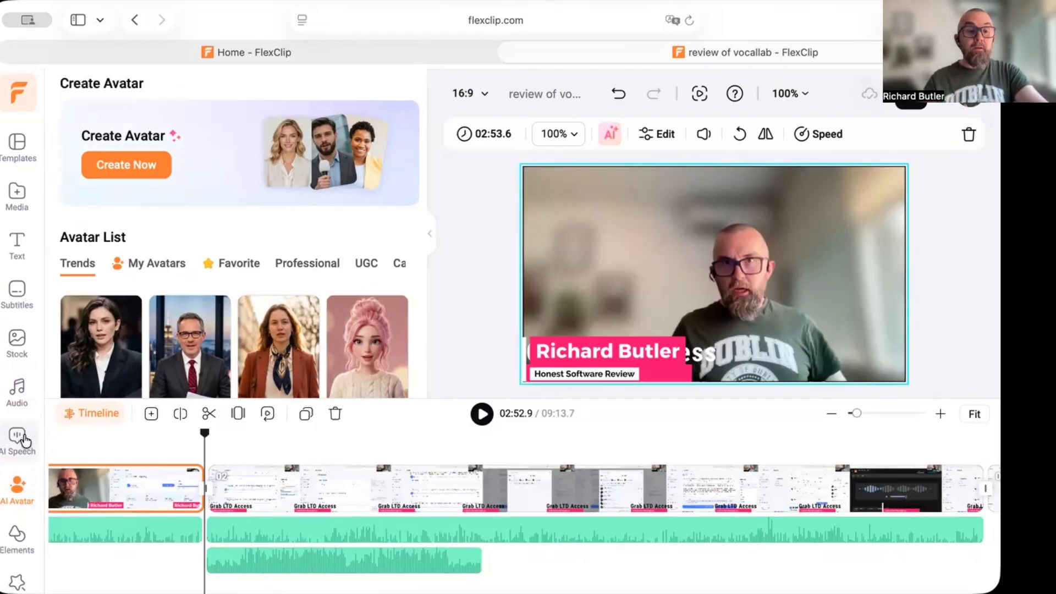
# Add the animated Subscribe element with the pointing hand to the first scene and move it to the bottom-right corner of the video frame
pyautogui.scroll(-3, 22, 439)
pyautogui.click(16, 459)
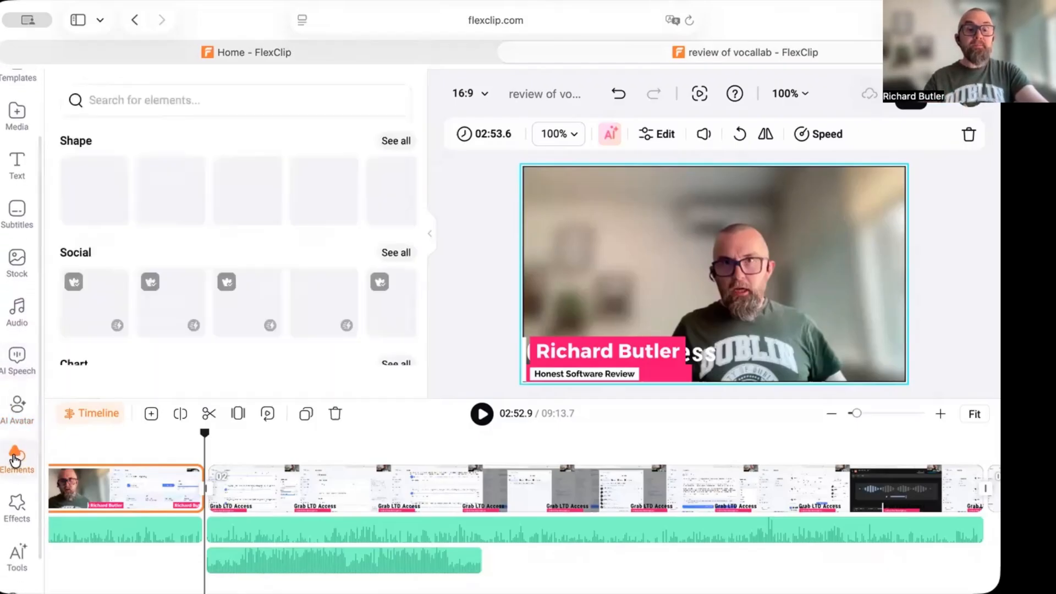
pyautogui.scroll(-2, 16, 458)
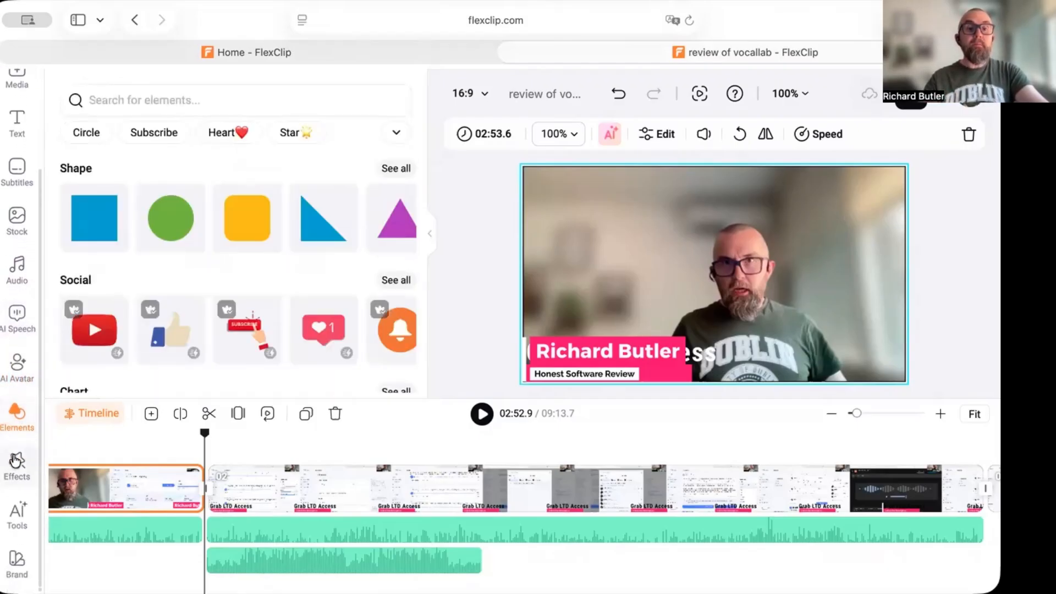
pyautogui.click(246, 350)
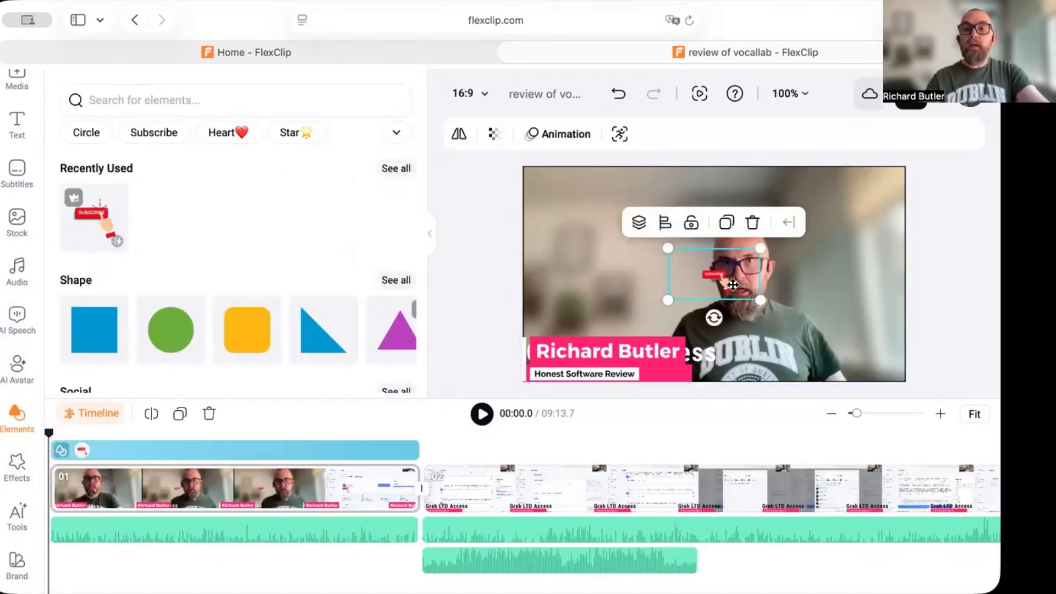
pyautogui.moveTo(732, 285); pyautogui.dragTo(874, 366)
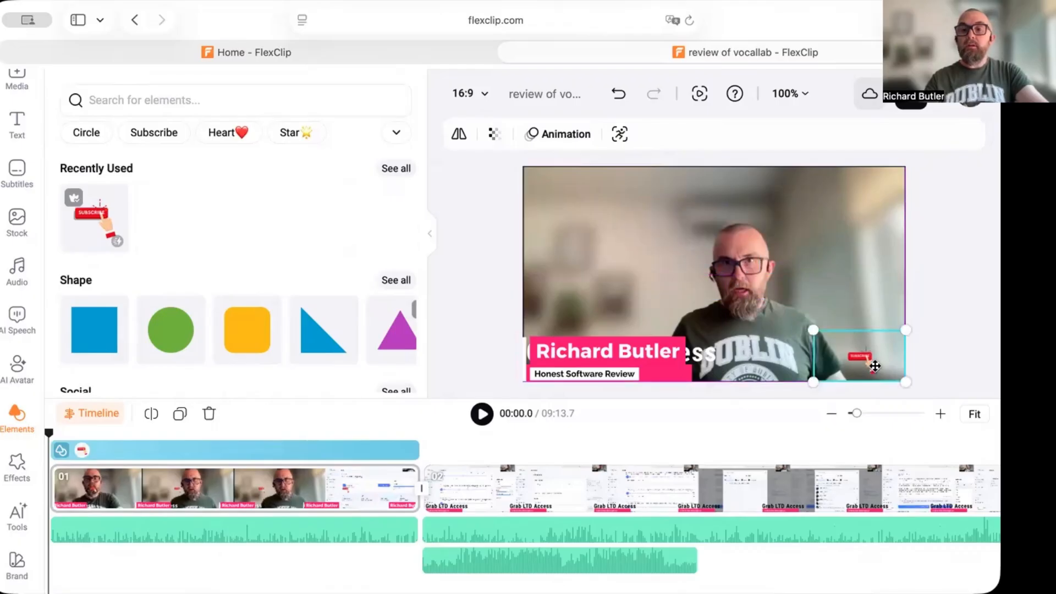
# Apply the second Golden effect, with swirling gold particles, to the first scene and preview it from about 01:12
pyautogui.click(18, 464)
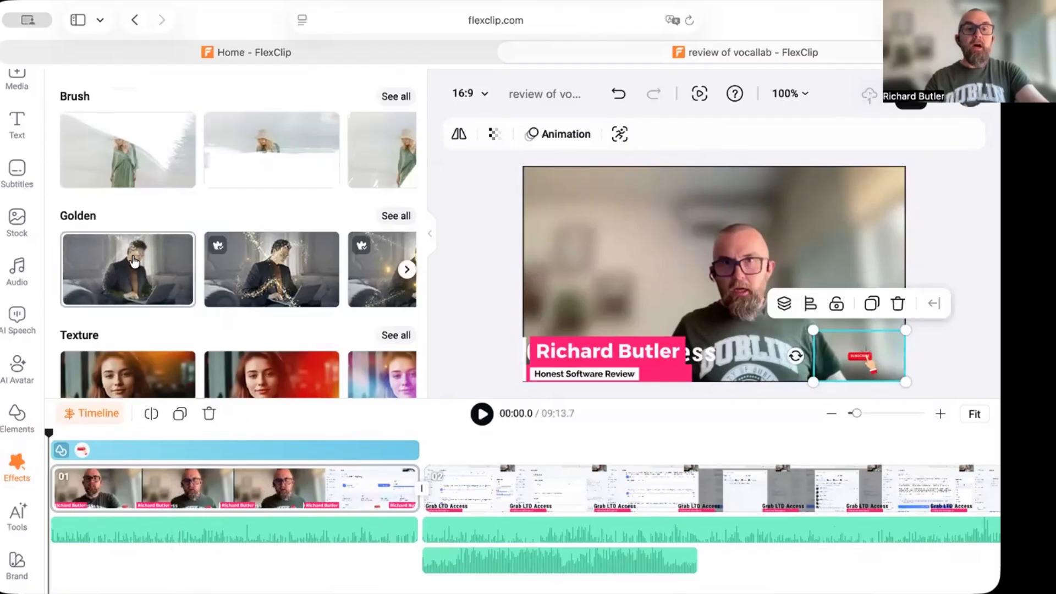
pyautogui.click(283, 252)
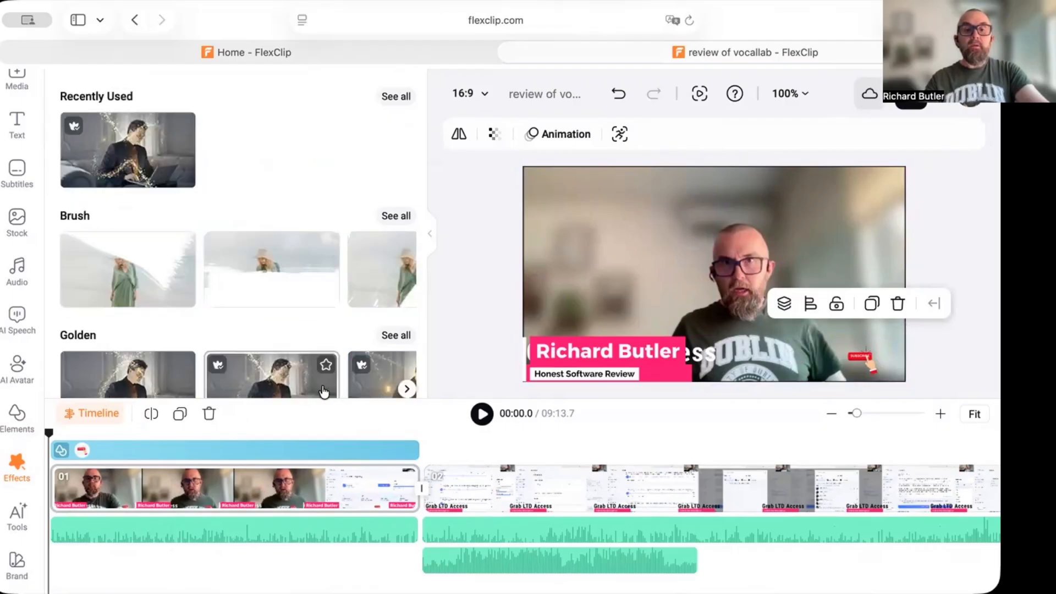
pyautogui.click(459, 421)
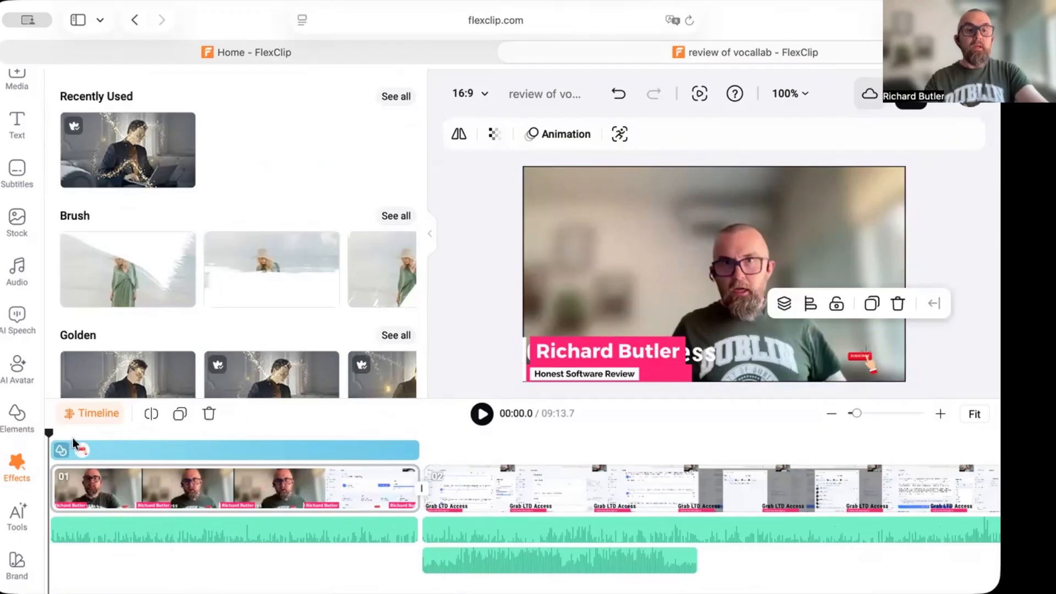
pyautogui.click(70, 443)
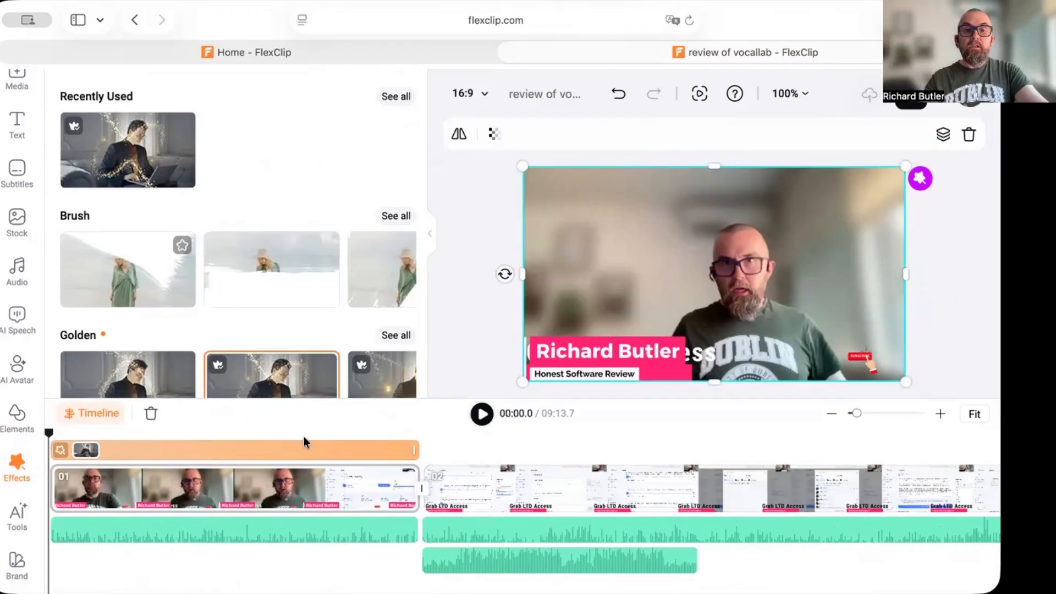
pyautogui.click(205, 440)
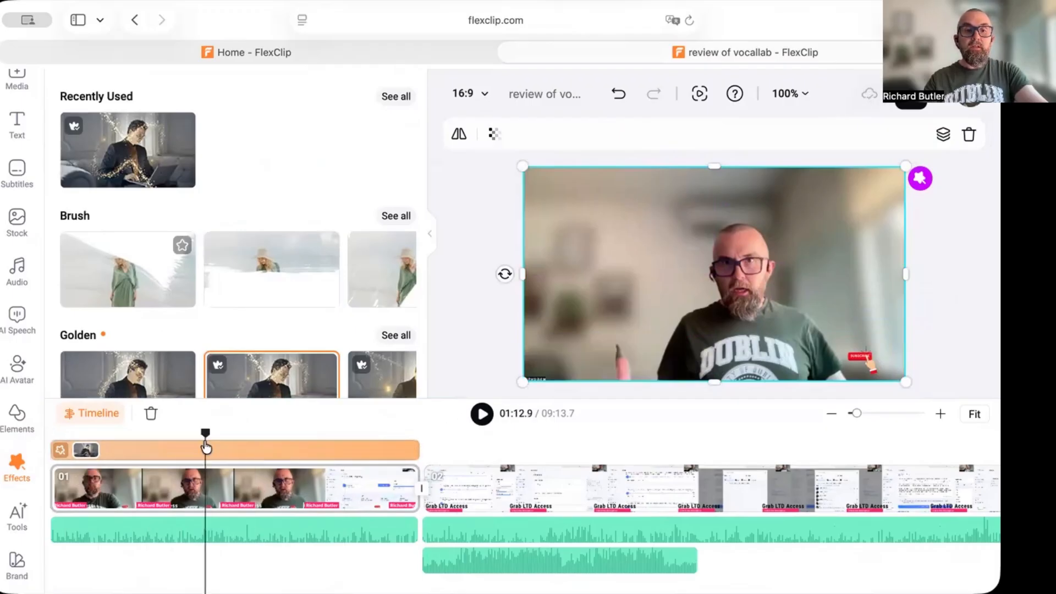
pyautogui.click(482, 414)
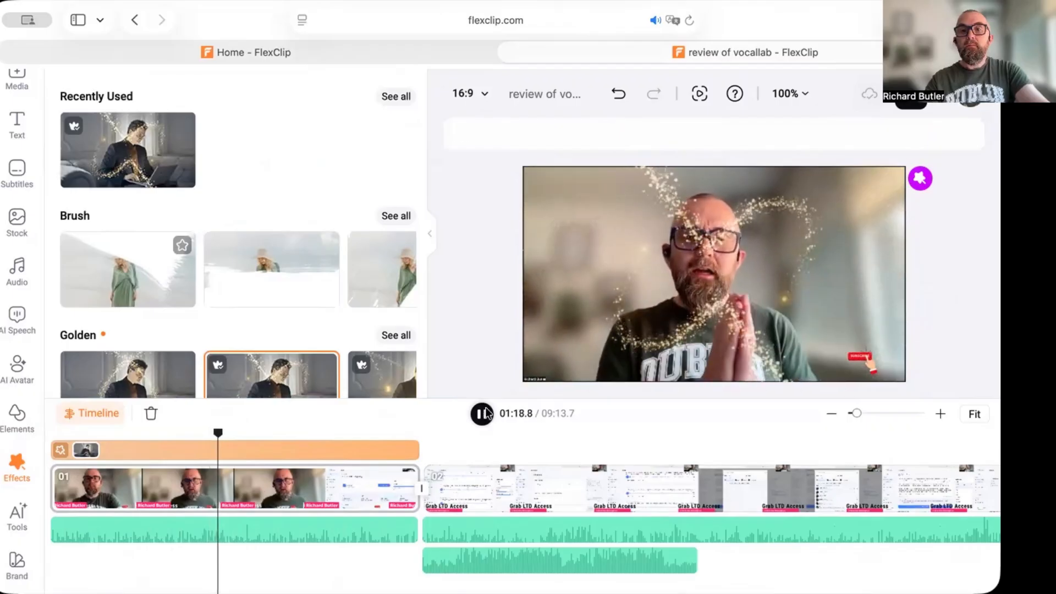
pyautogui.click(484, 414)
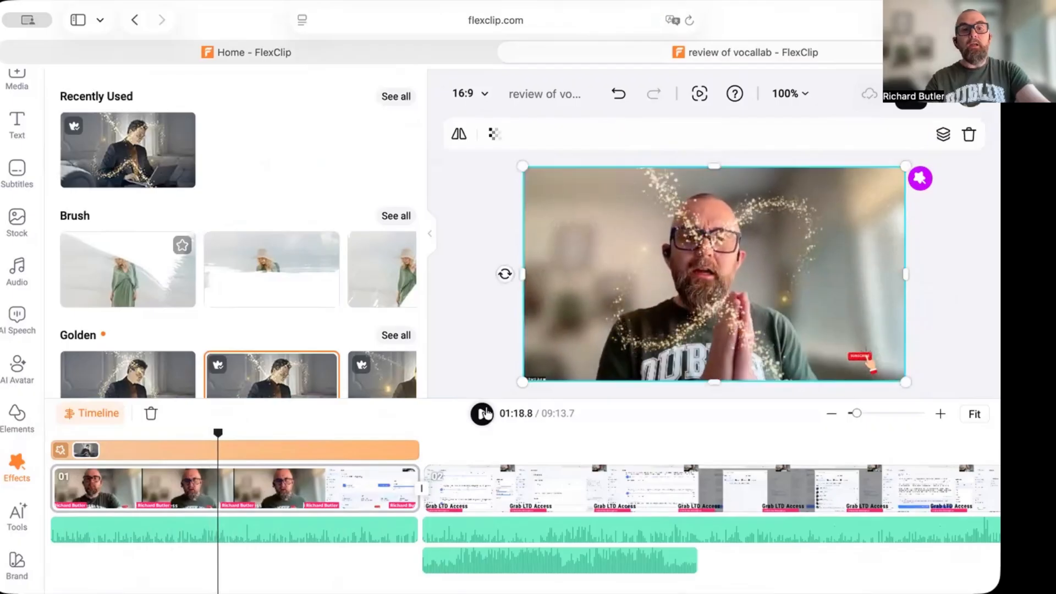
# Replace the first scene's effect with the second Brush effect and preview it, including from the start of the video
pyautogui.click(269, 274)
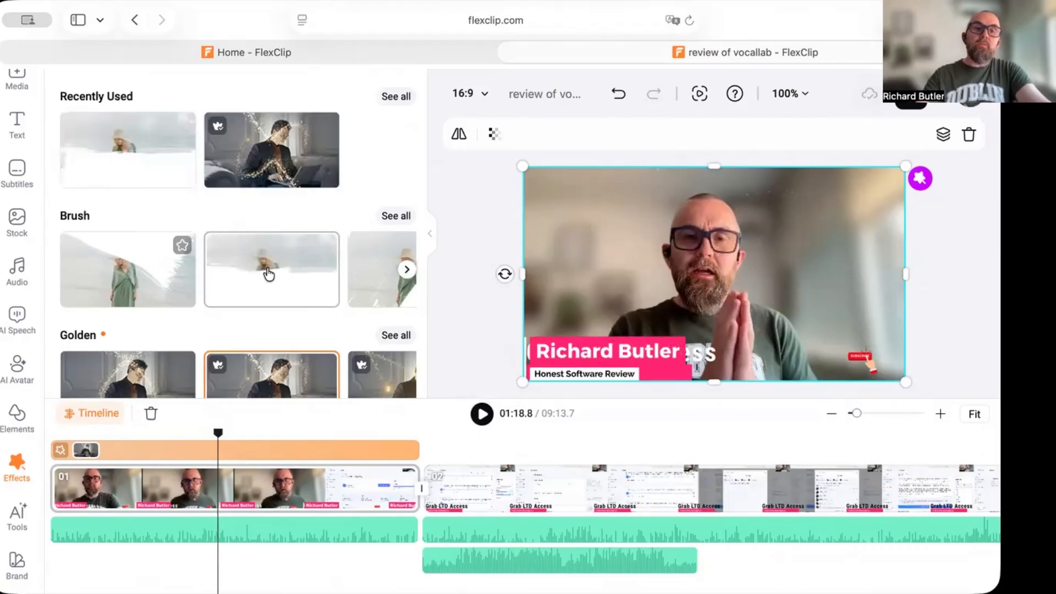
pyautogui.click(481, 414)
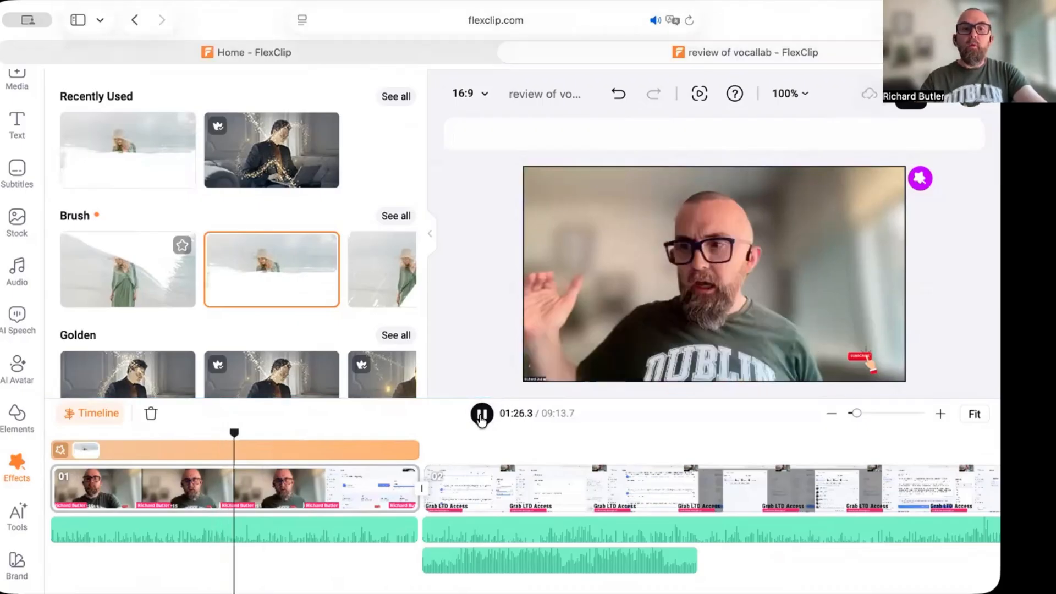
pyautogui.click(482, 413)
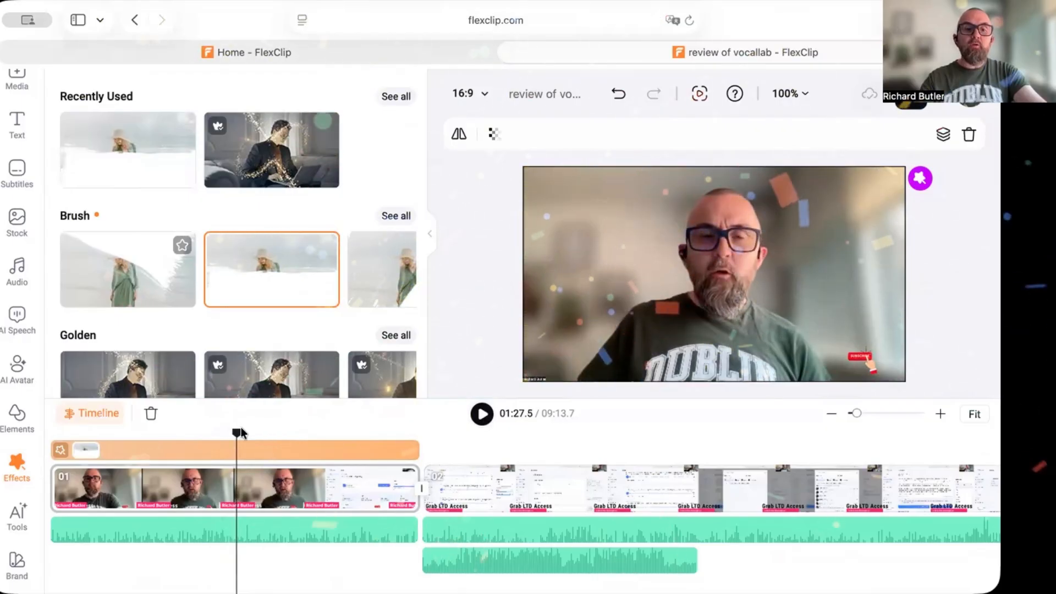
pyautogui.moveTo(240, 432); pyautogui.dragTo(42, 434)
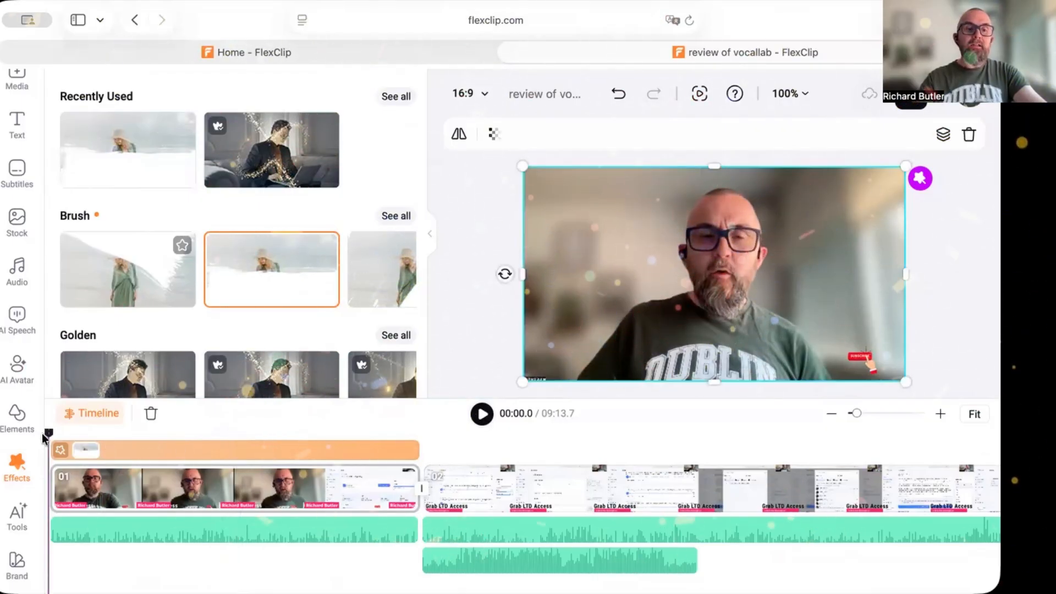
pyautogui.click(482, 414)
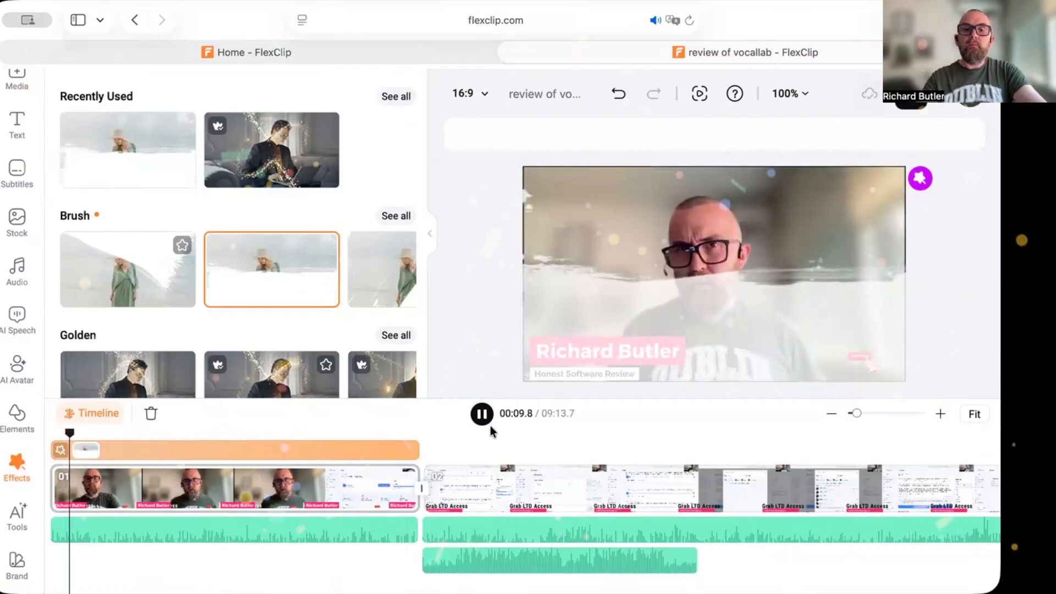
pyautogui.click(482, 414)
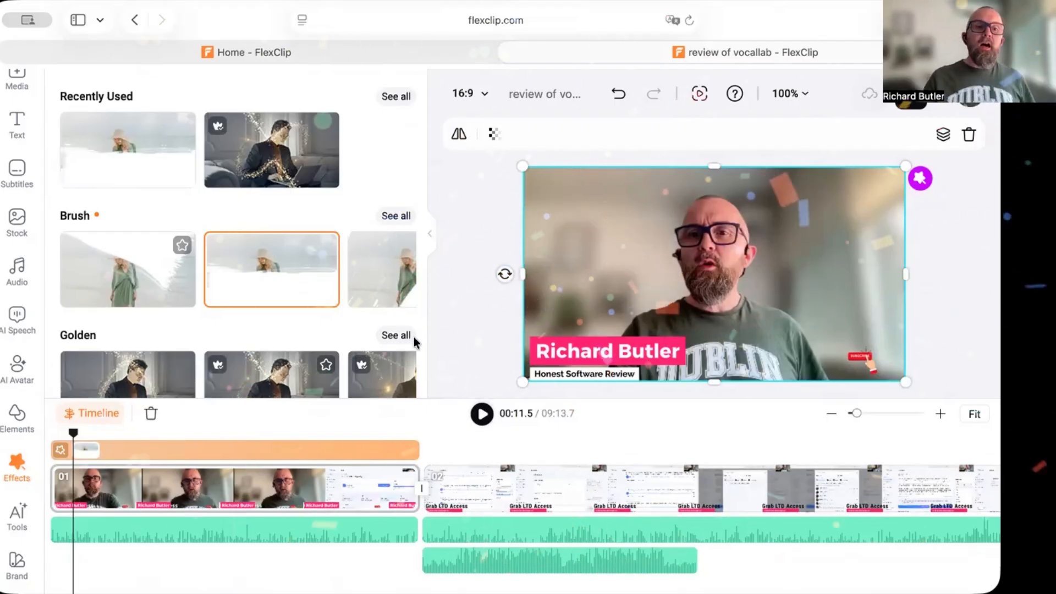
# Browse the effect categories and apply the second Bokeh effect to the second scene
pyautogui.scroll(-7, 303, 285)
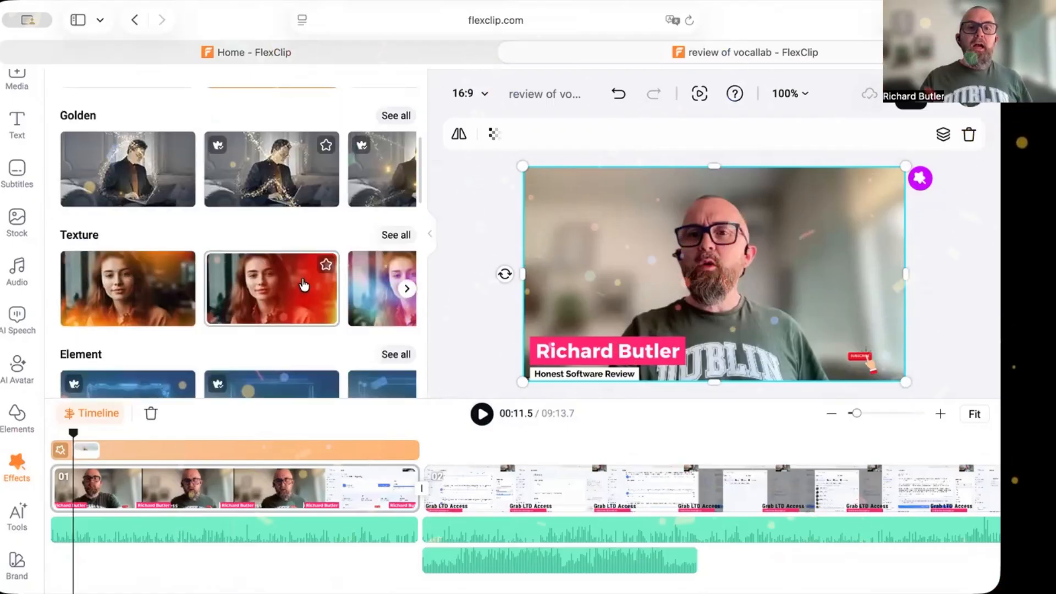
pyautogui.scroll(-5, 304, 285)
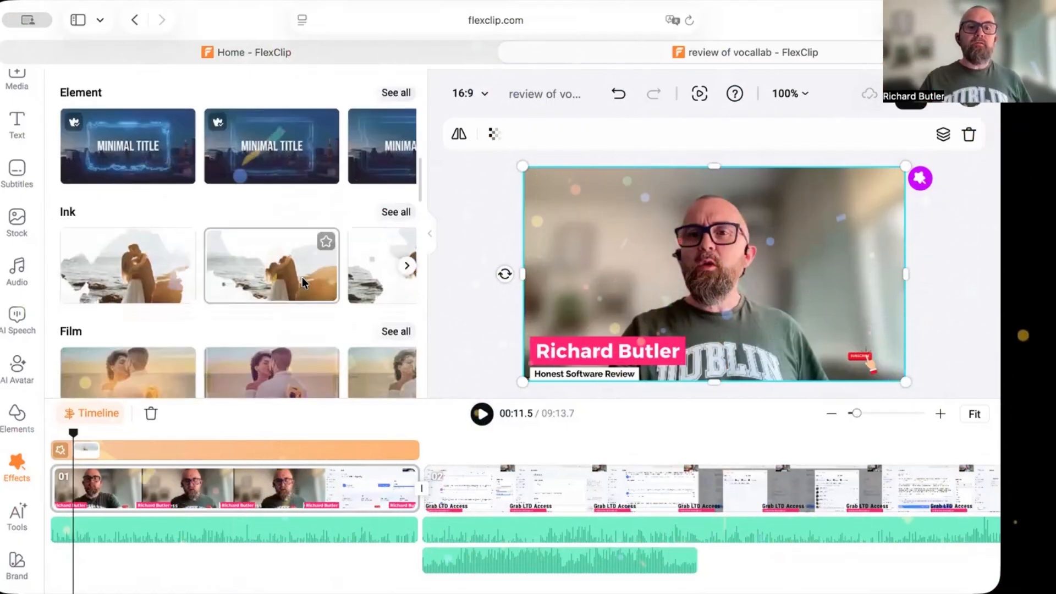
pyautogui.scroll(-3, 304, 279)
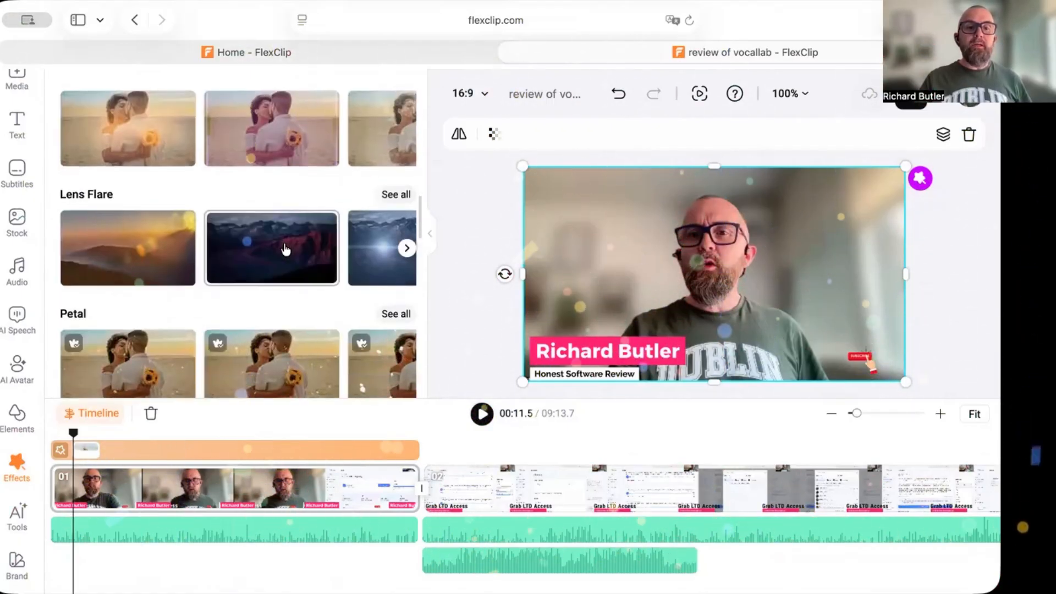
pyautogui.scroll(-5, 300, 281)
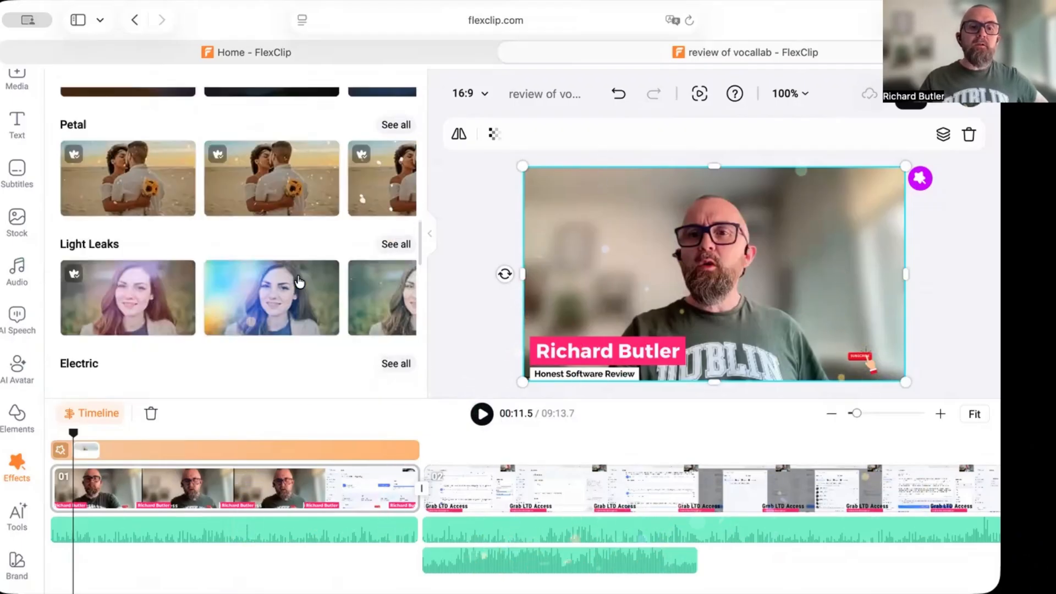
pyautogui.scroll(-2, 300, 282)
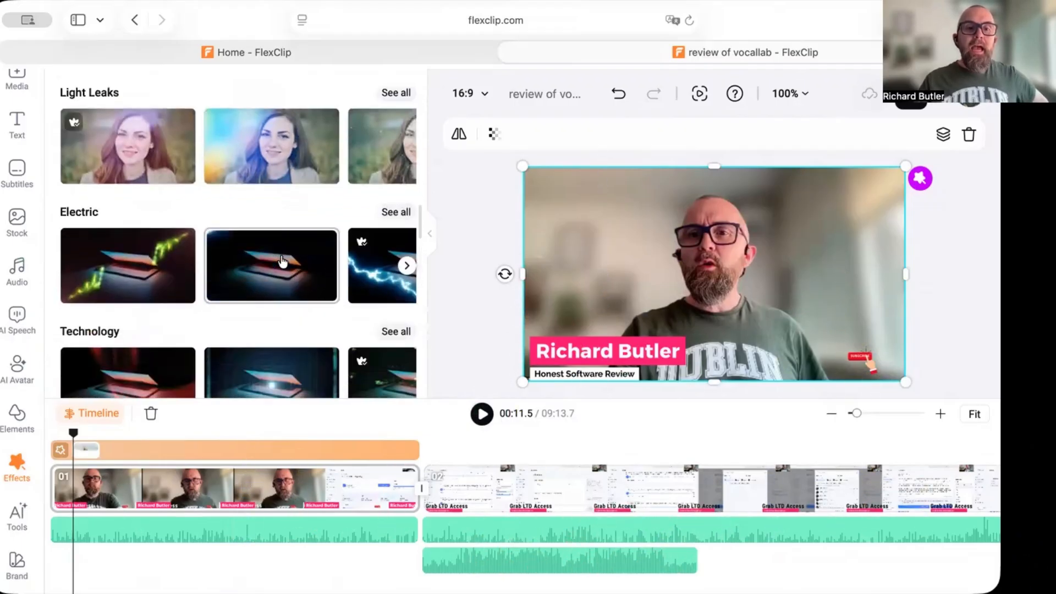
pyautogui.scroll(-6, 283, 262)
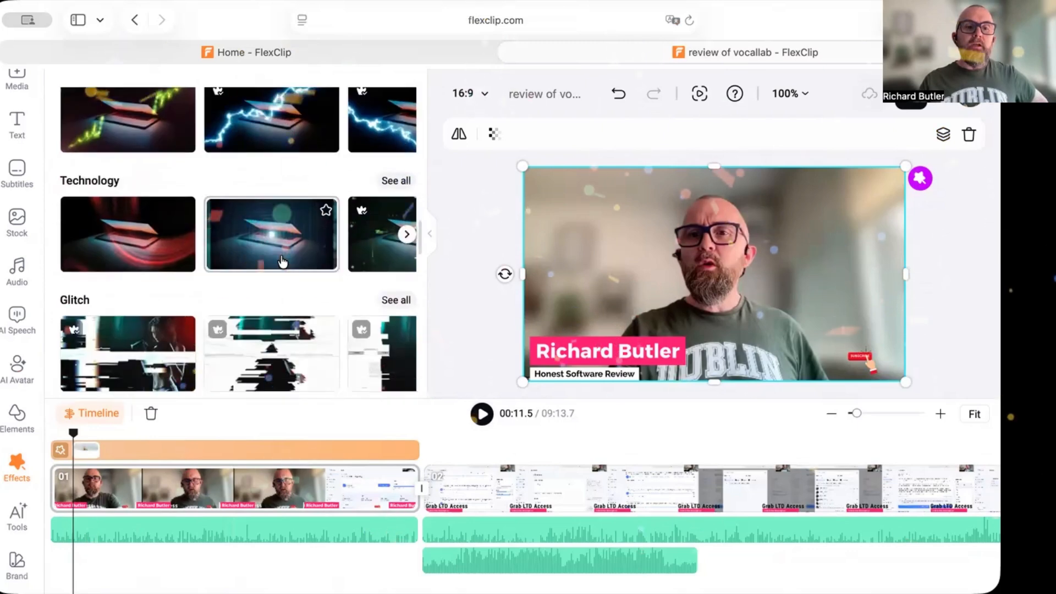
pyautogui.scroll(-3, 282, 262)
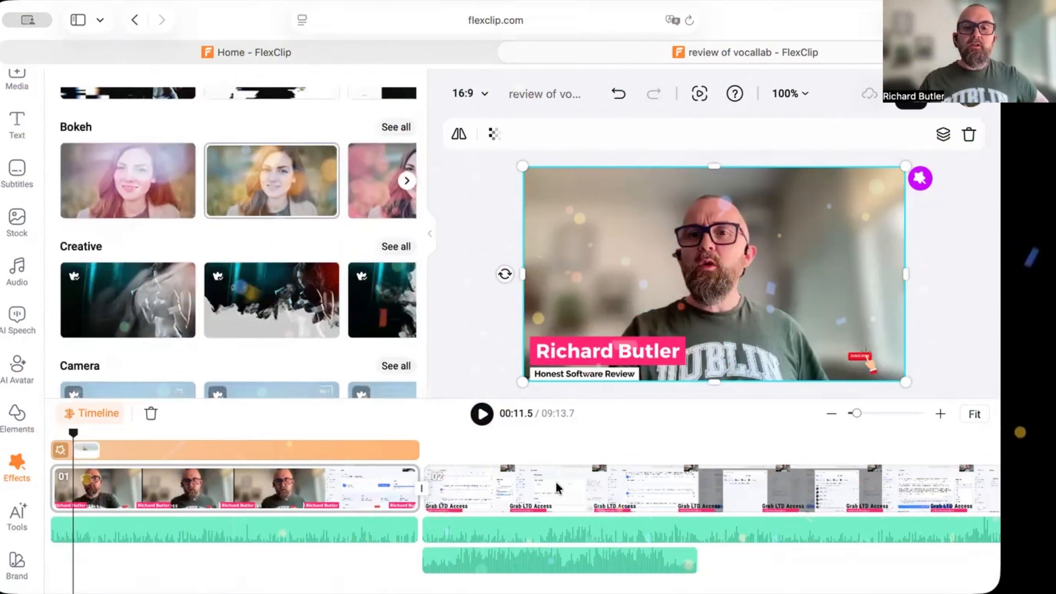
pyautogui.click(463, 447)
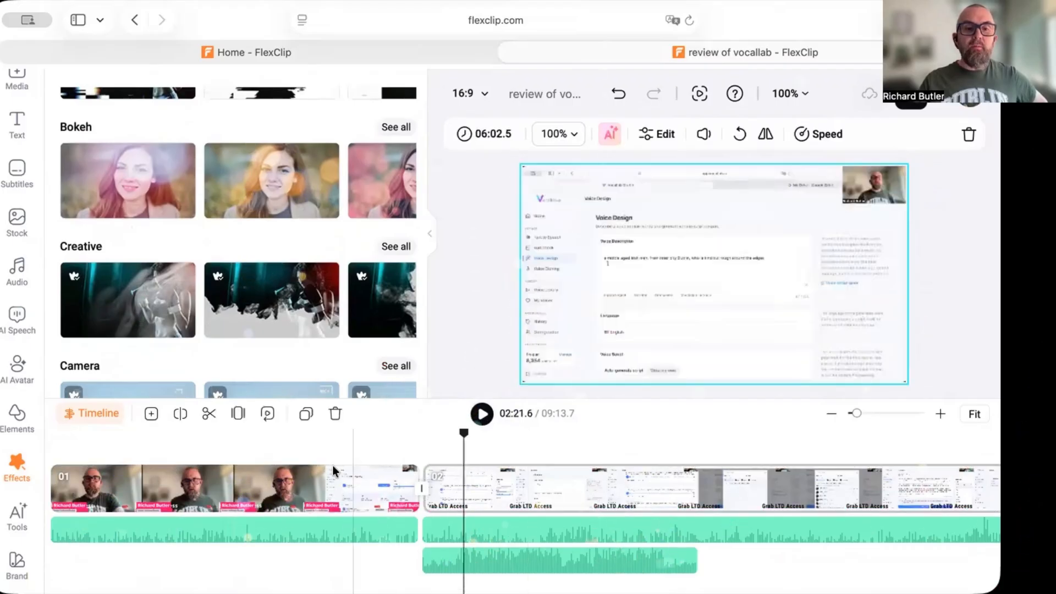
pyautogui.click(290, 488)
pyautogui.click(455, 440)
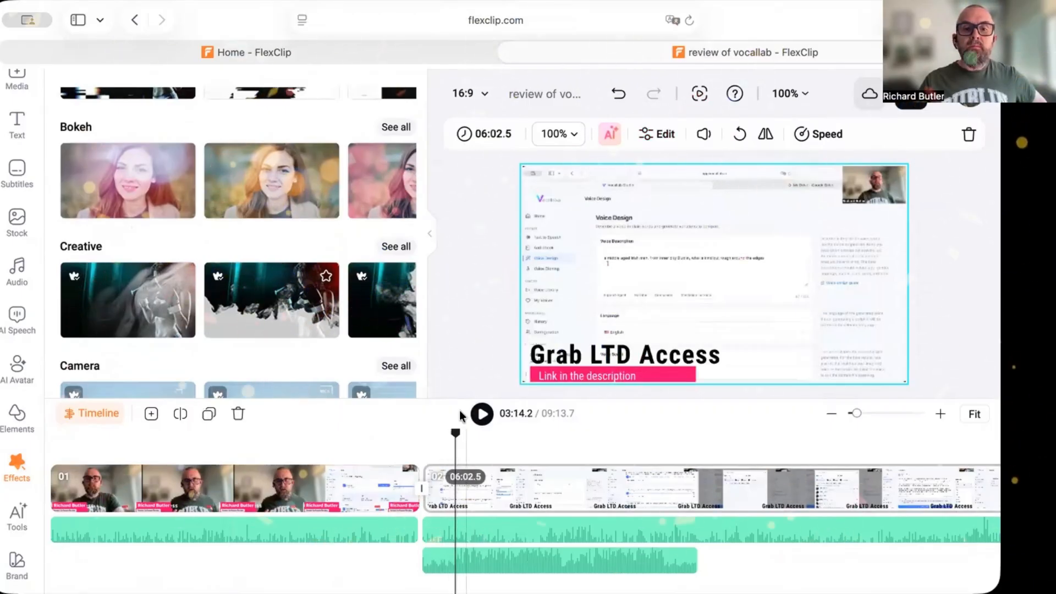
pyautogui.click(275, 195)
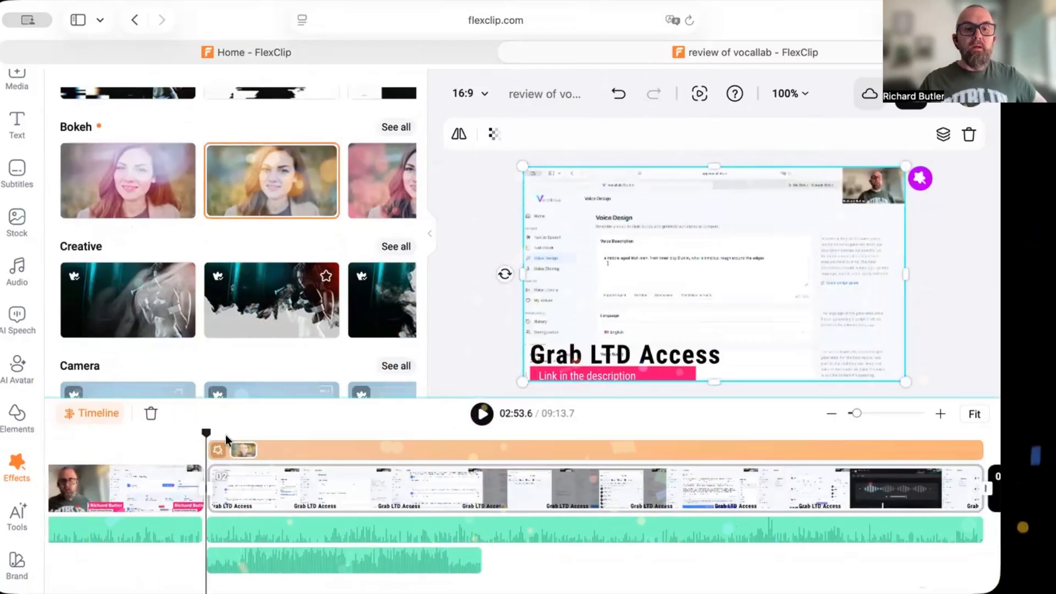
# Play the beginning of the second scene to preview its Bokeh effect
pyautogui.click(483, 421)
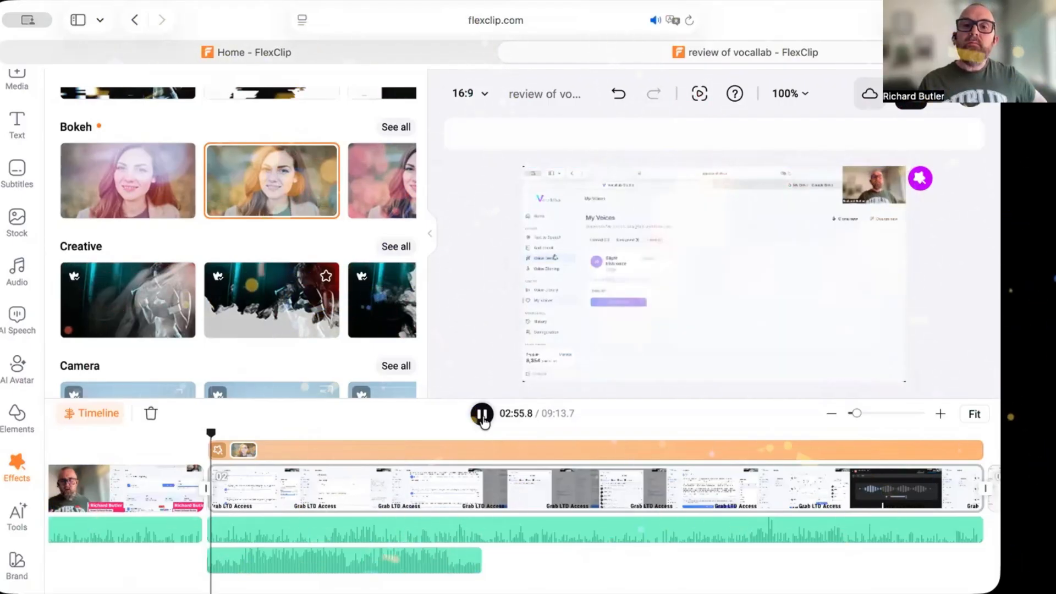
pyautogui.click(482, 417)
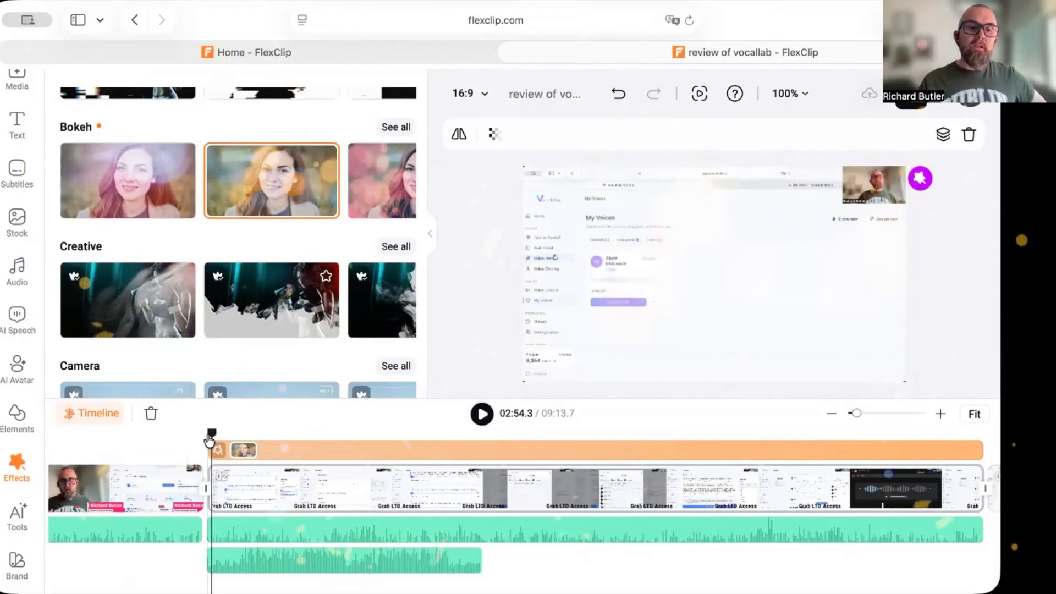
pyautogui.click(269, 453)
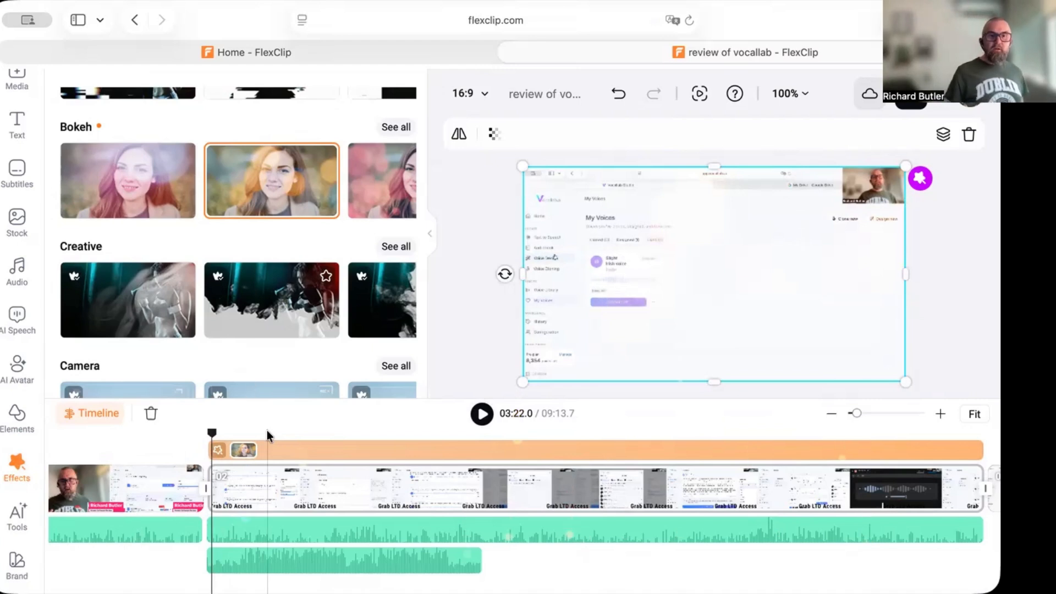
# Apply the second Bokeh effect to the first scene and preview it from about 00:37
pyautogui.click(84, 473)
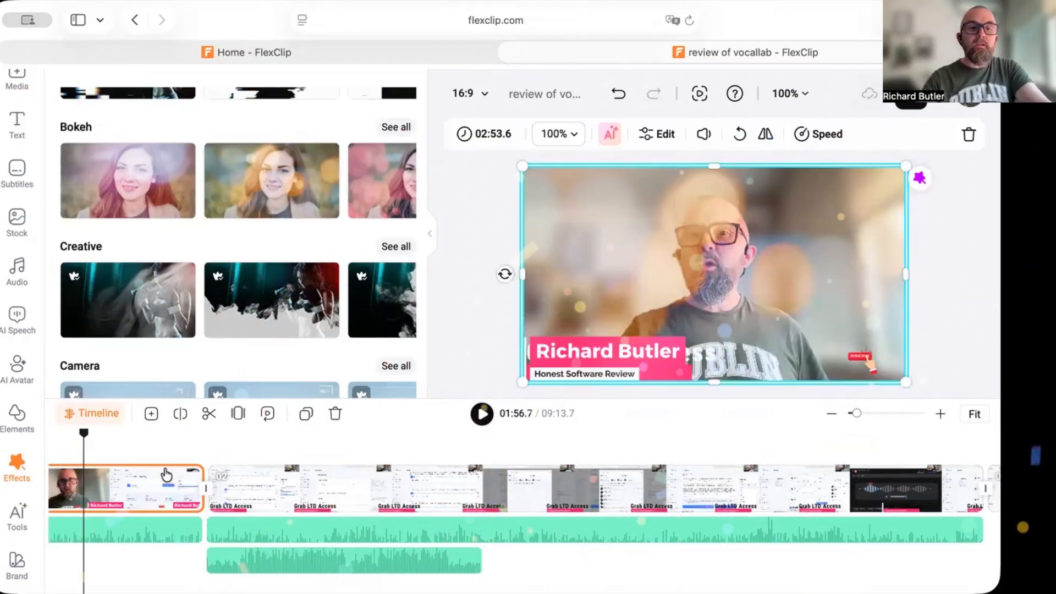
pyautogui.hscroll(-3, 199, 431)
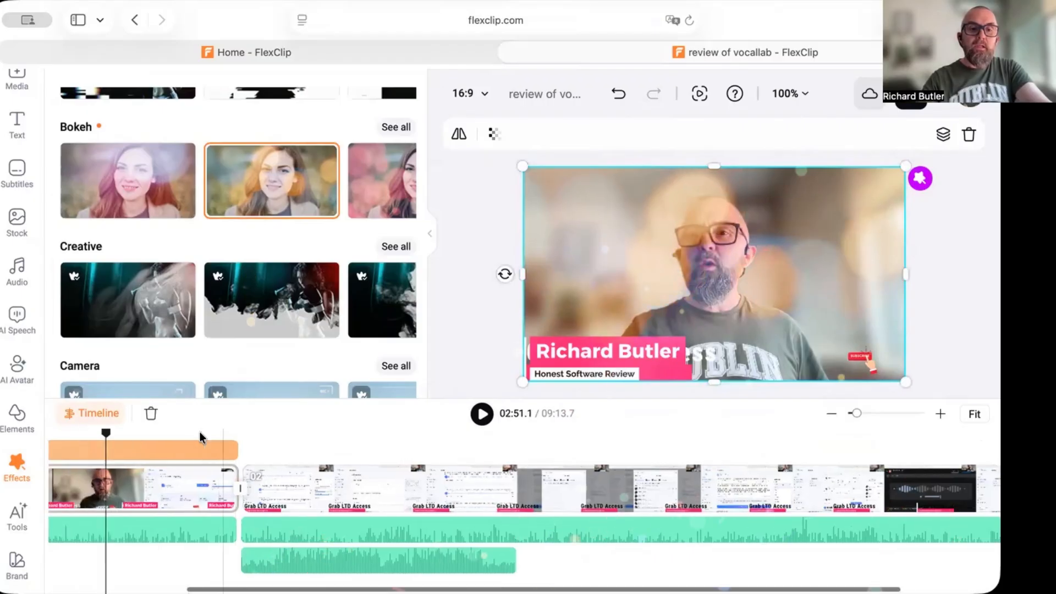
pyautogui.click(77, 440)
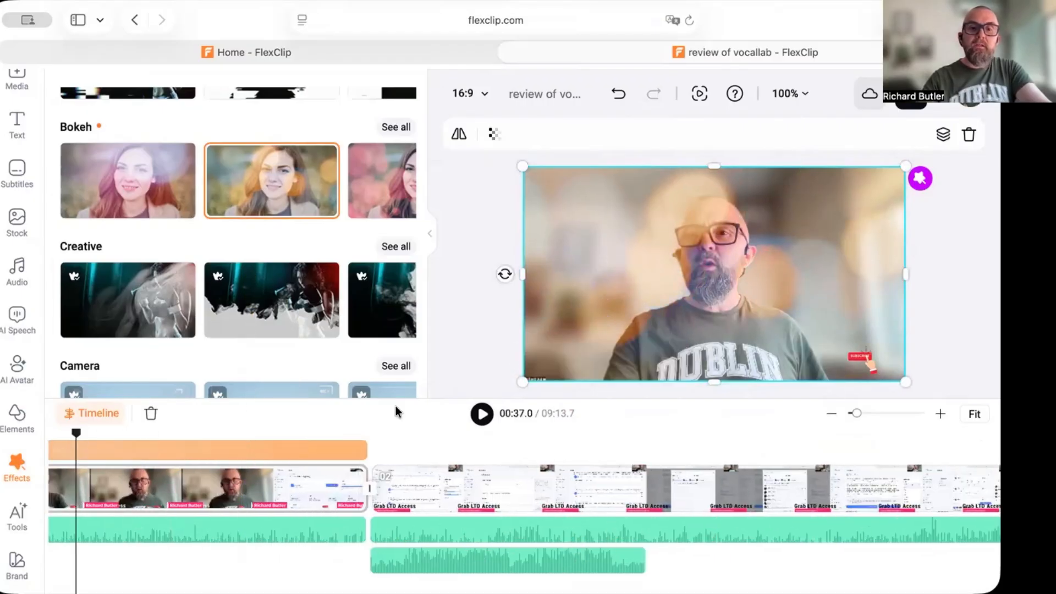
pyautogui.click(482, 414)
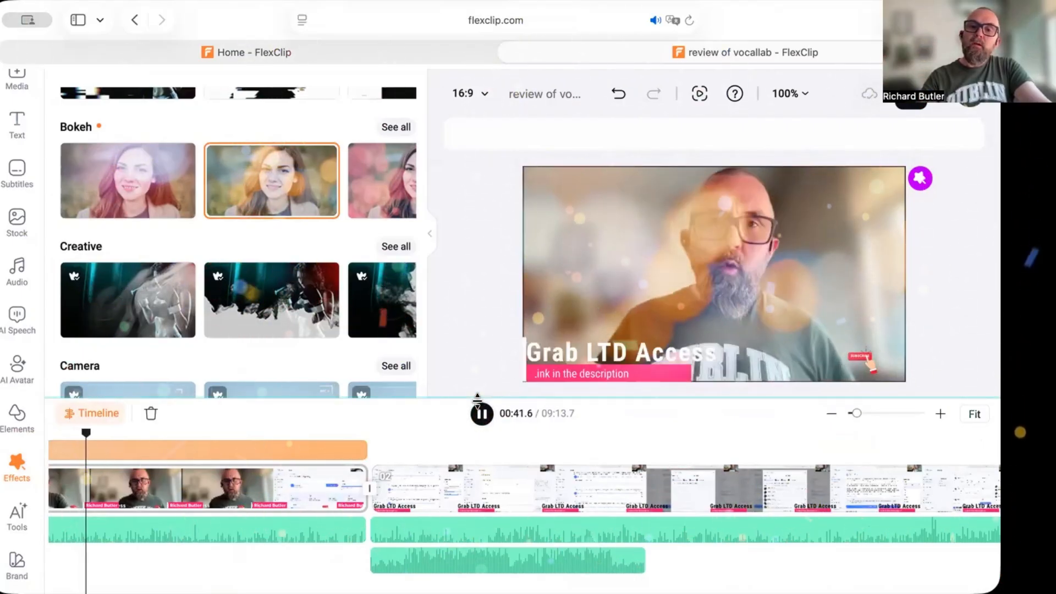
pyautogui.click(482, 415)
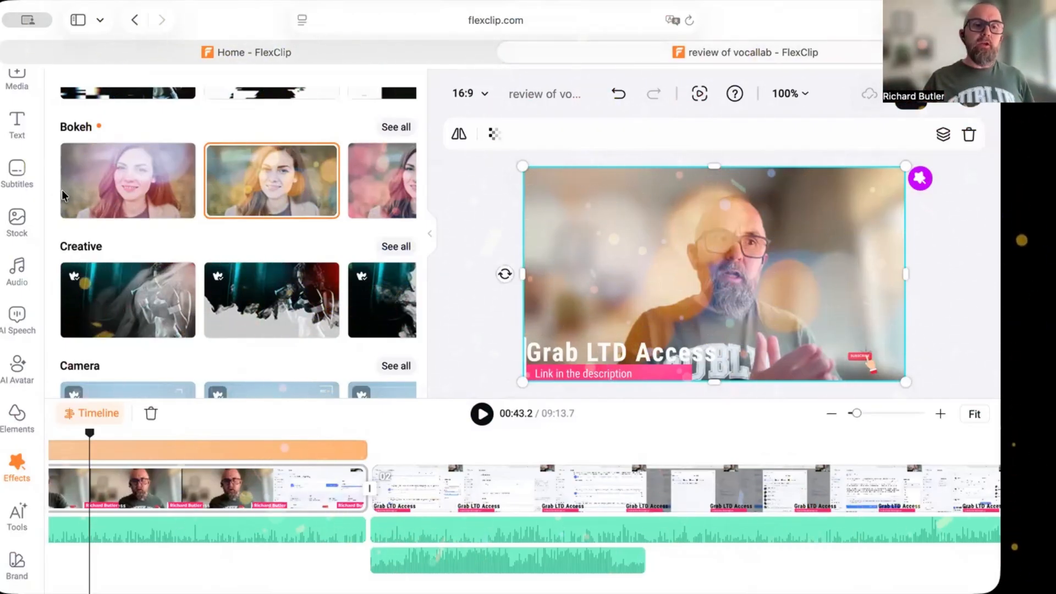
# Look at the templates offered in the editor, and return to the home page to open its Templates section
pyautogui.scroll(-3, 61, 190)
pyautogui.scroll(3, 19, 98)
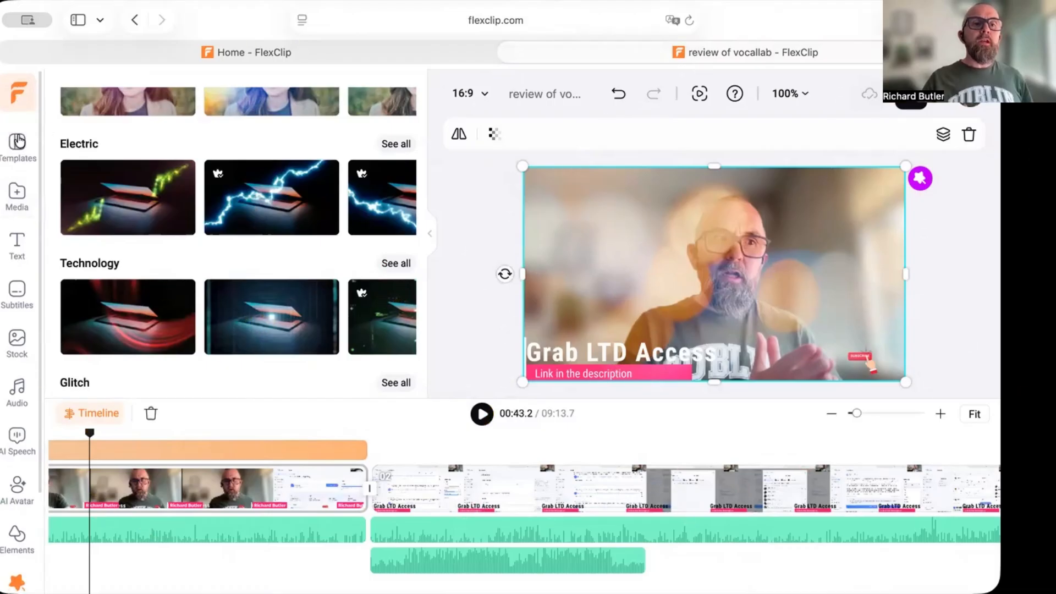
pyautogui.click(18, 141)
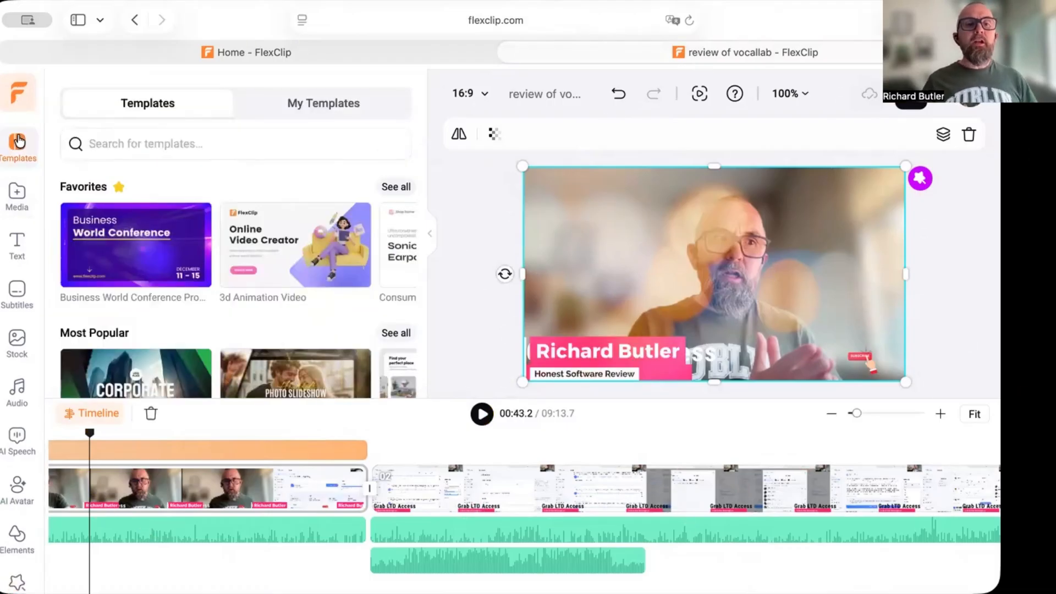
pyautogui.click(19, 97)
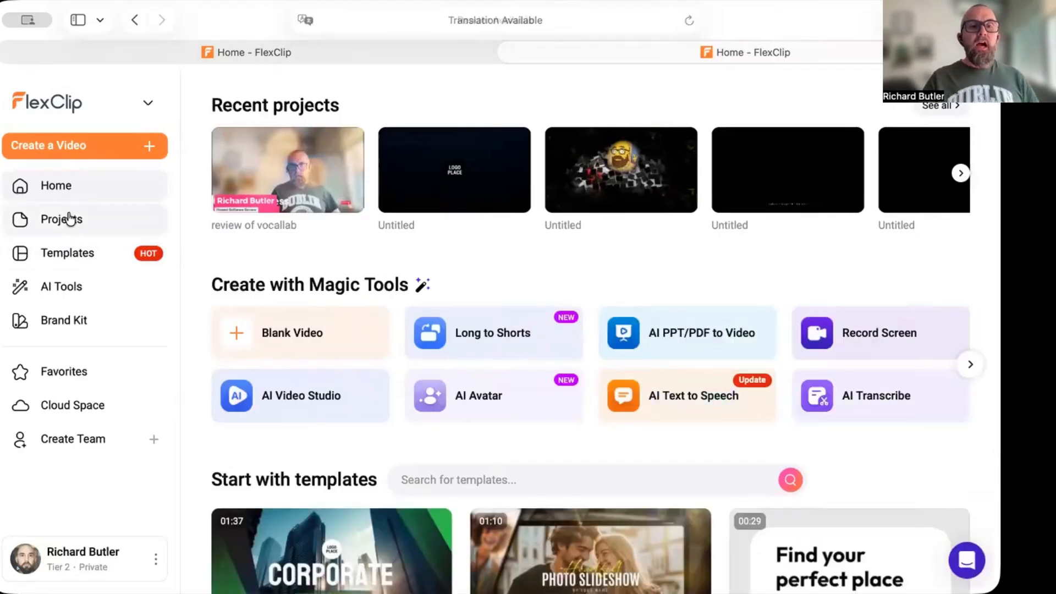
pyautogui.click(76, 258)
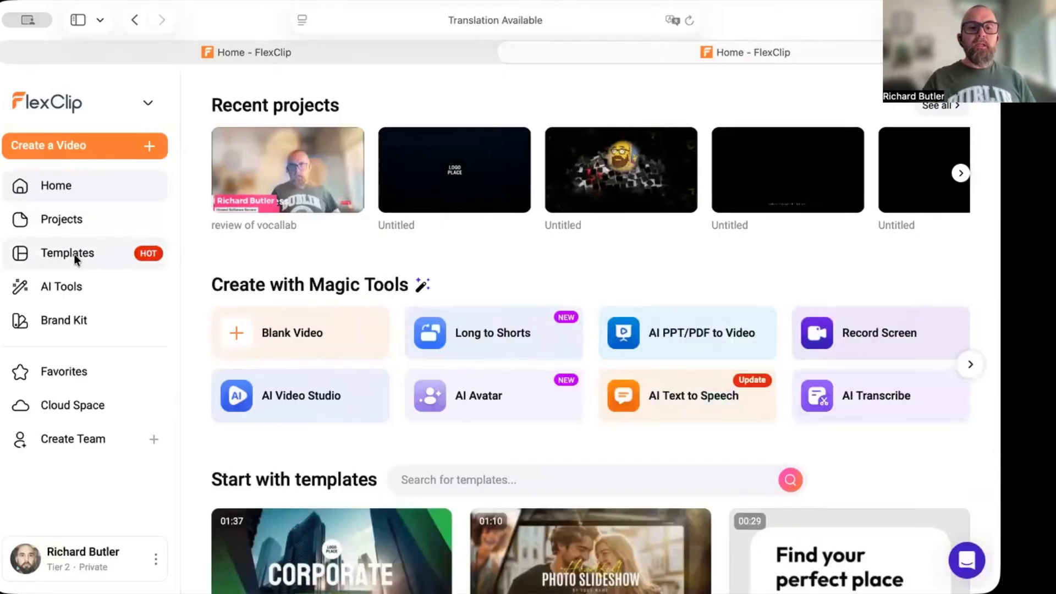
# Open the Corporate template from the Most Popular templates for customizing and dismiss the media import prompt
pyautogui.moveTo(397, 427)
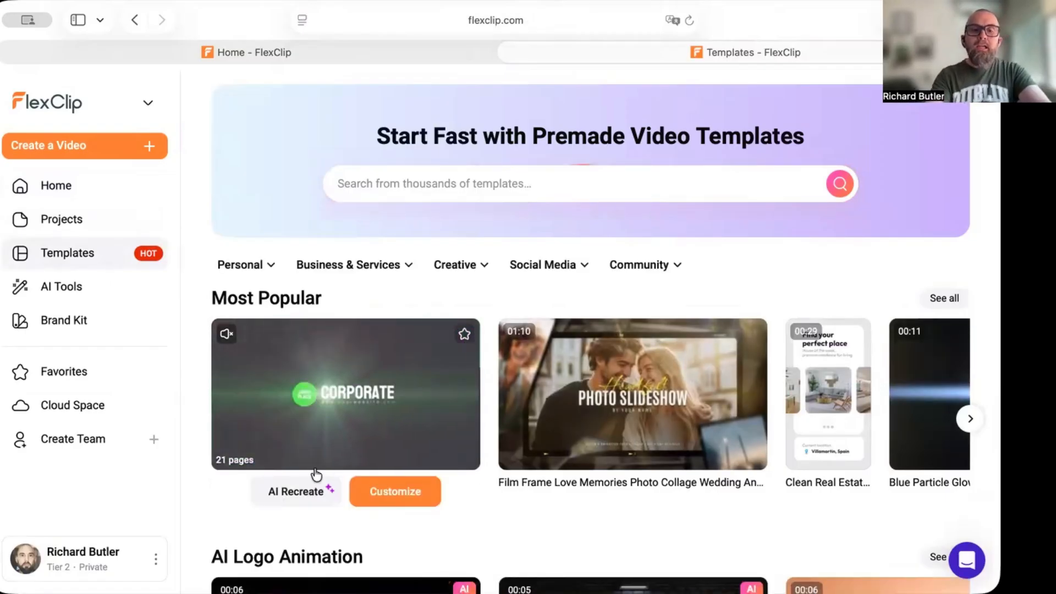
pyautogui.click(410, 492)
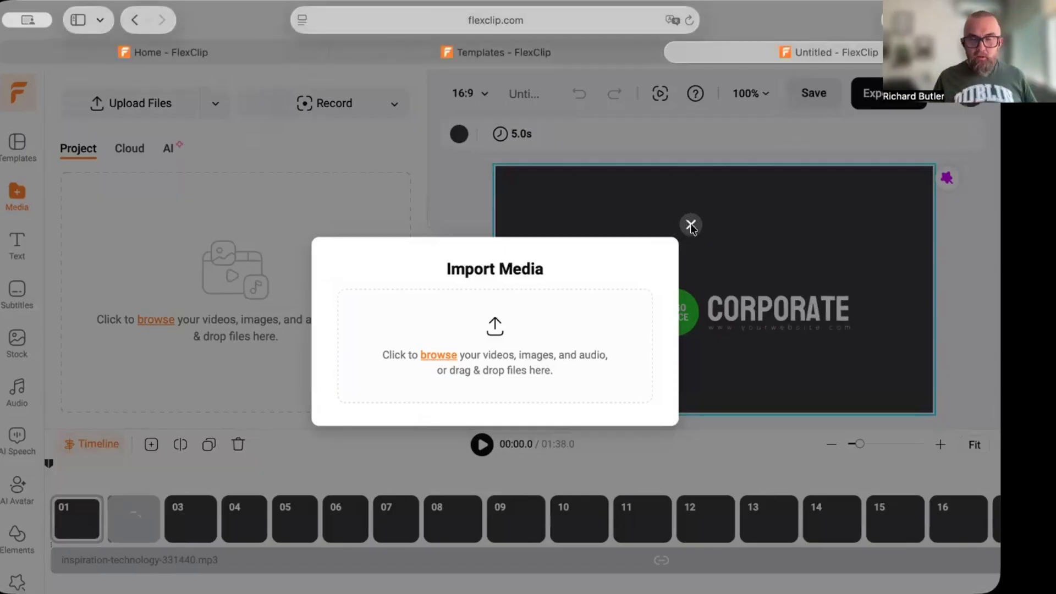
pyautogui.click(691, 226)
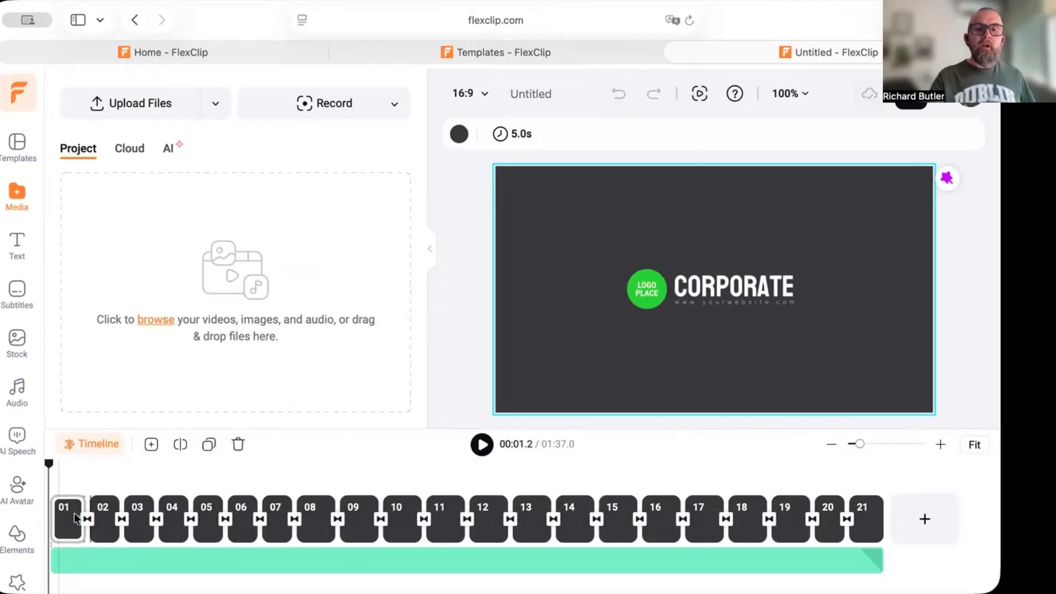
# Play the template's first scene briefly to preview it, and set the playhead to about 00:02 in that scene
pyautogui.click(483, 446)
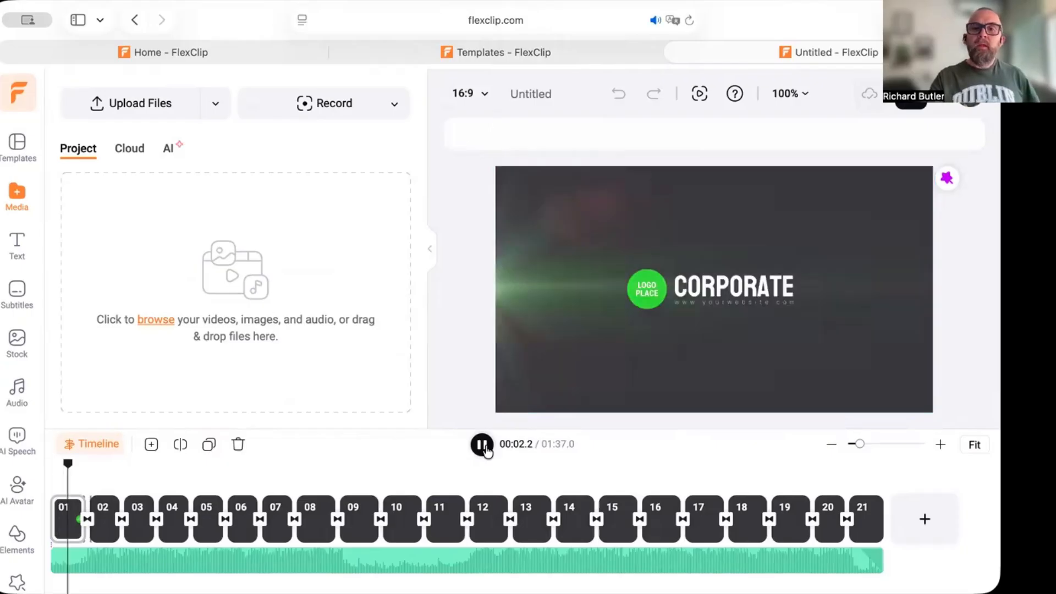
pyautogui.click(66, 514)
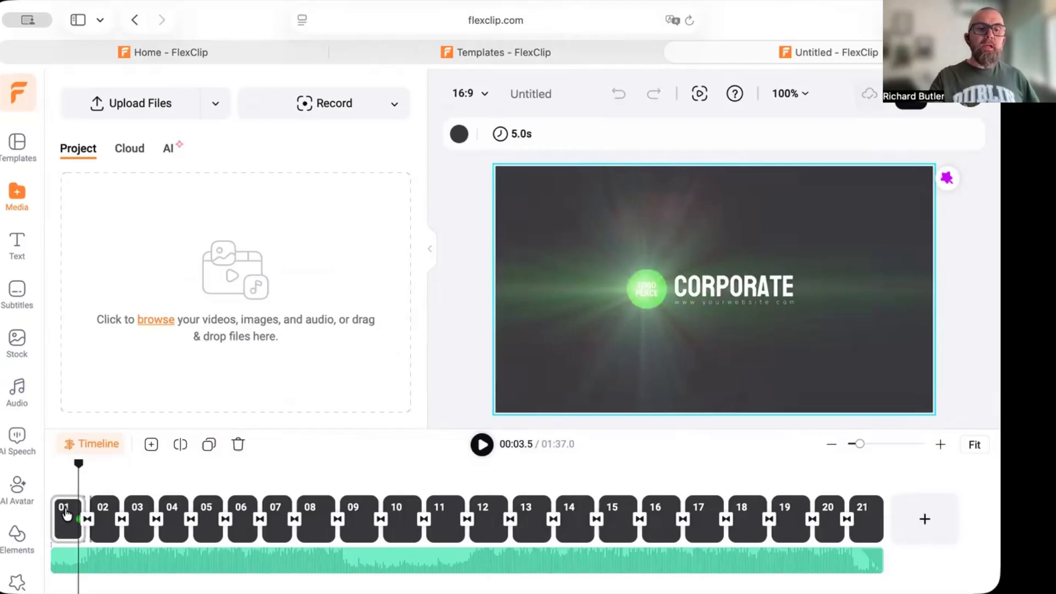
pyautogui.click(66, 514)
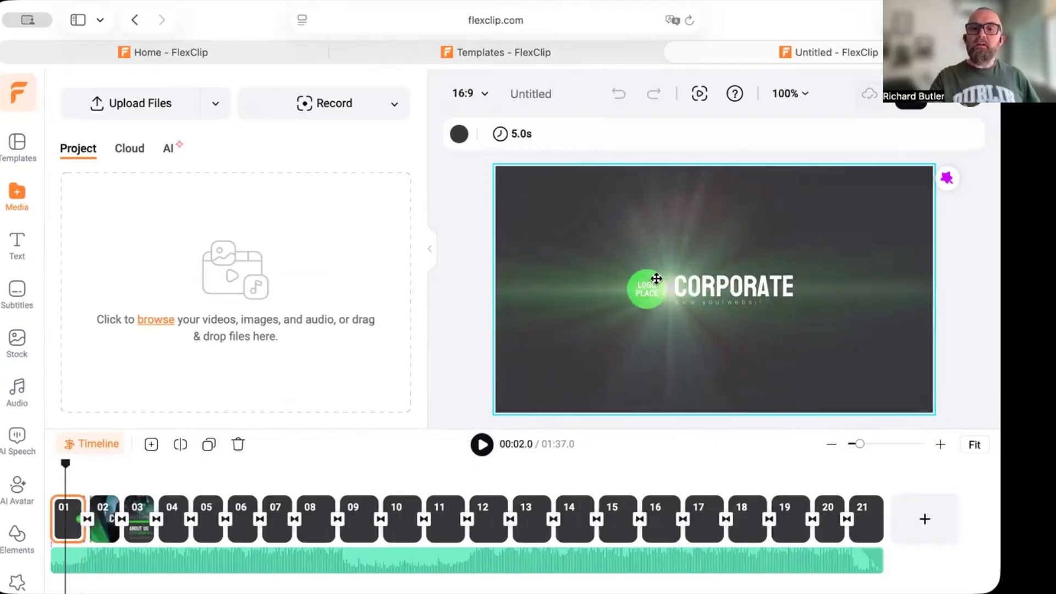
# Inspect the first scene's CORPORATE title, logo placeholder and website text in turn, and view scene 11 at about 00:46
pyautogui.click(703, 275)
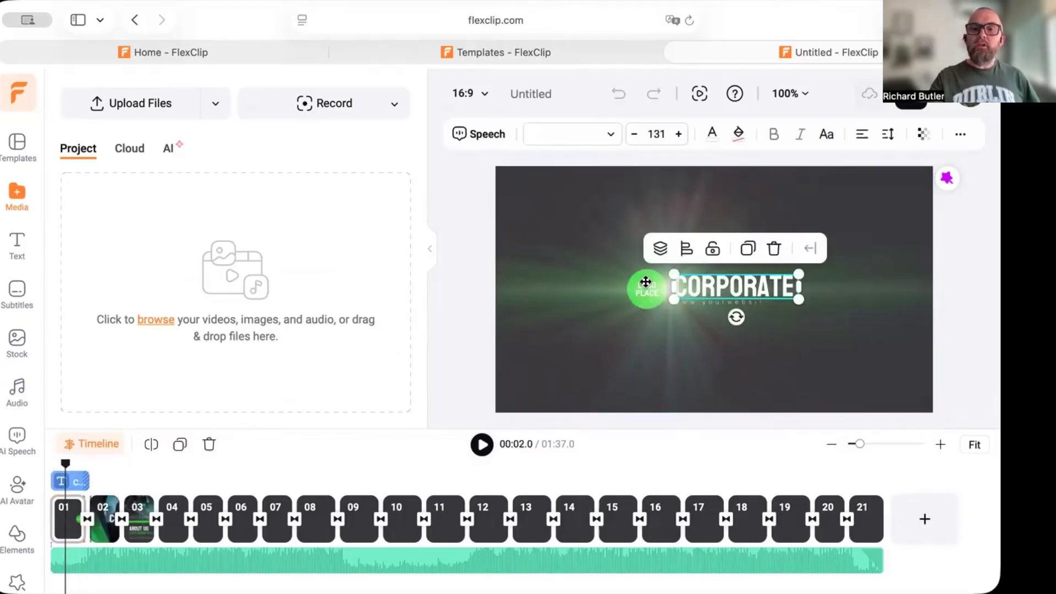
pyautogui.click(645, 281)
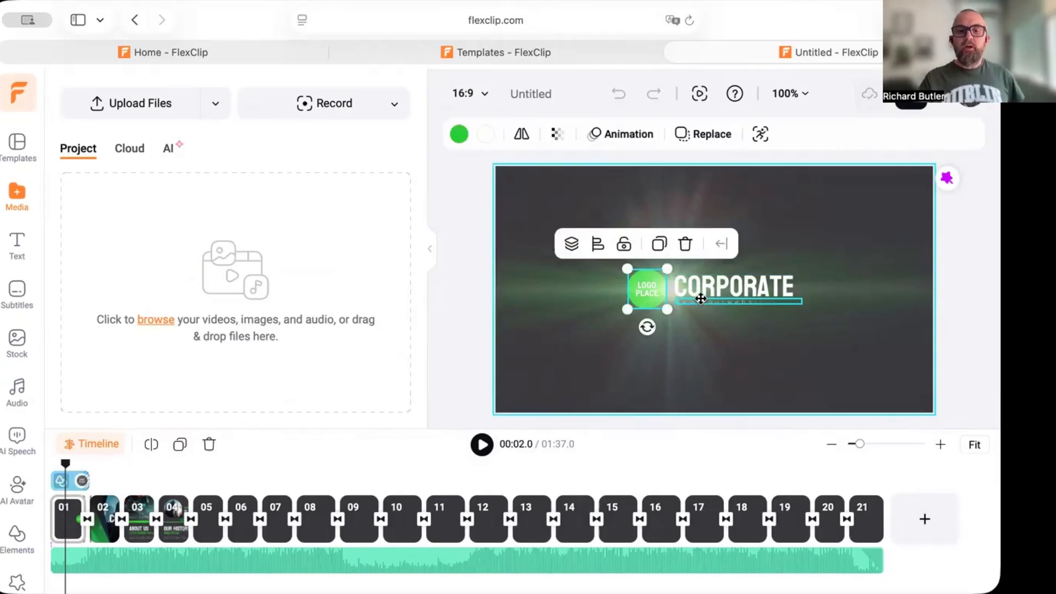
pyautogui.click(700, 299)
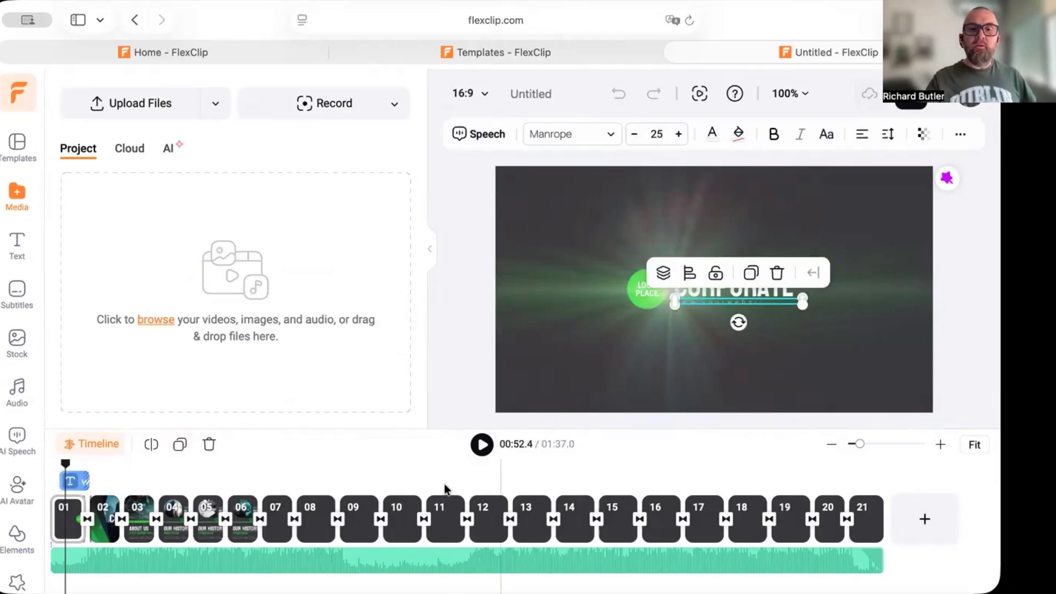
pyautogui.click(445, 517)
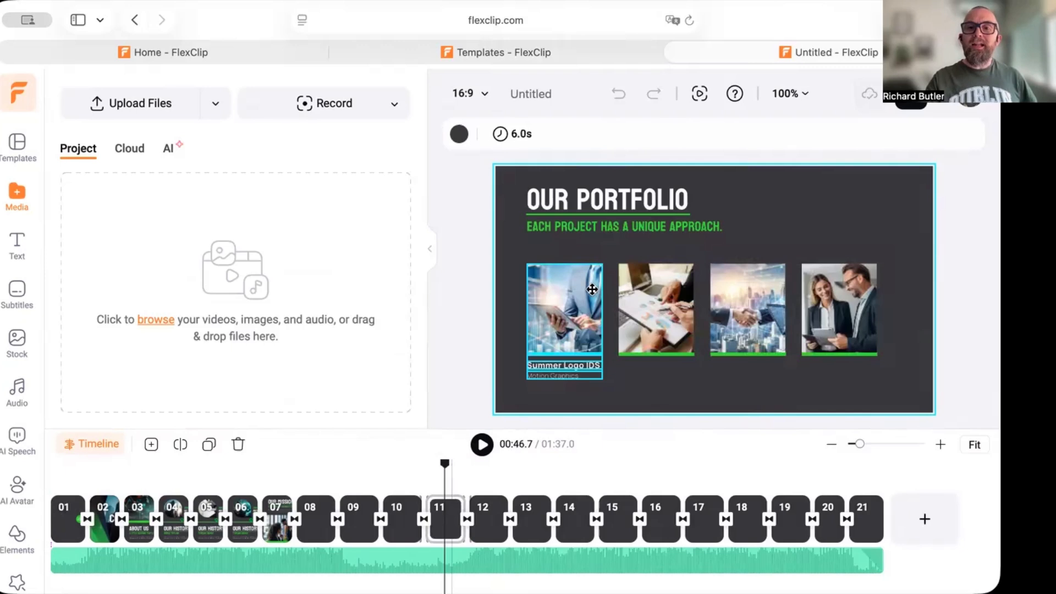